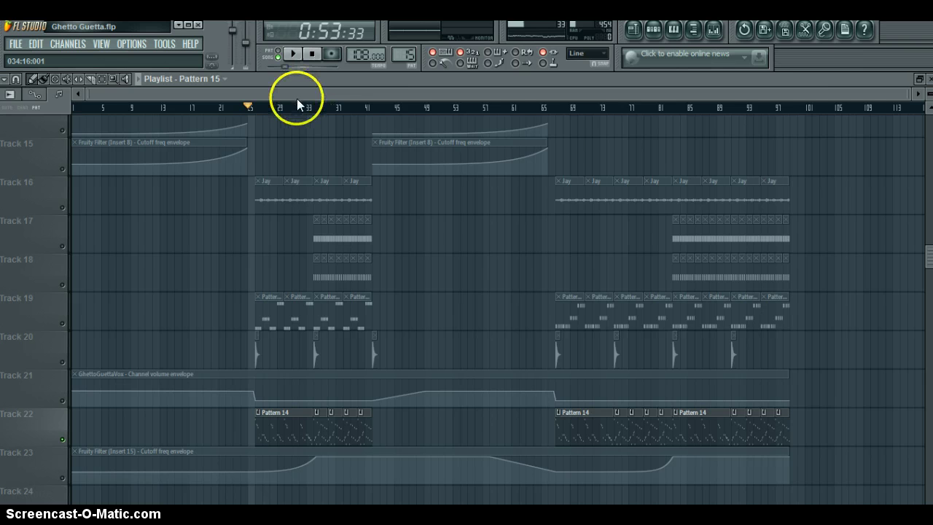
# Step: Play the arrangement from around bar 25, stop it, and bring up the Pattern 15 channel rack
pyautogui.click(251, 109)
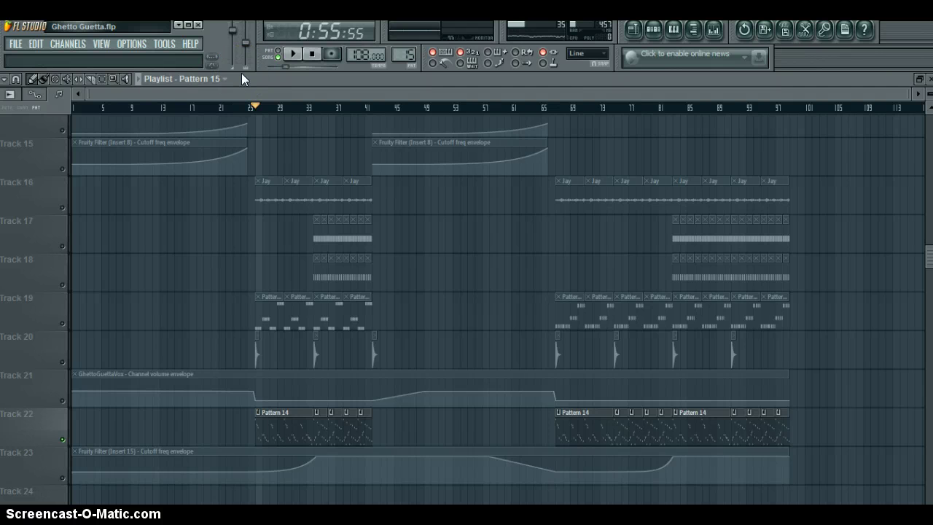
pyautogui.press('space')
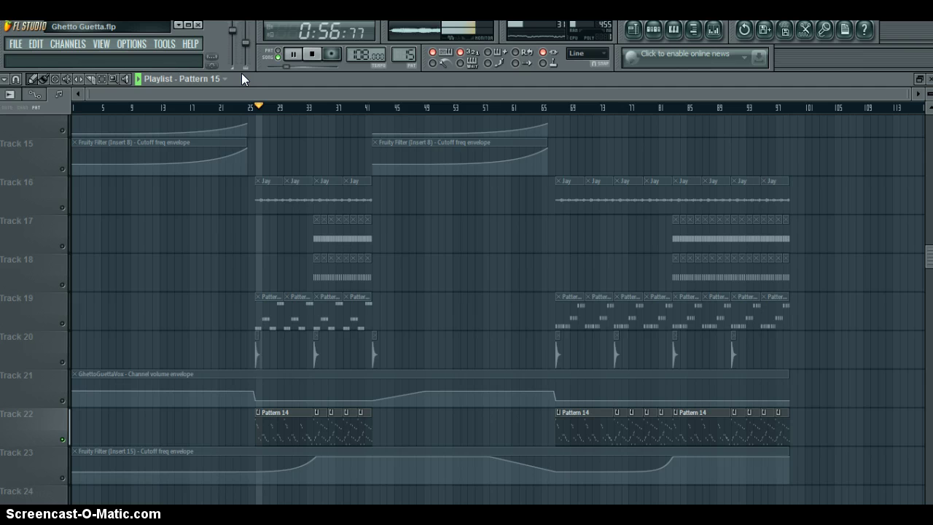
pyautogui.click(505, 39)
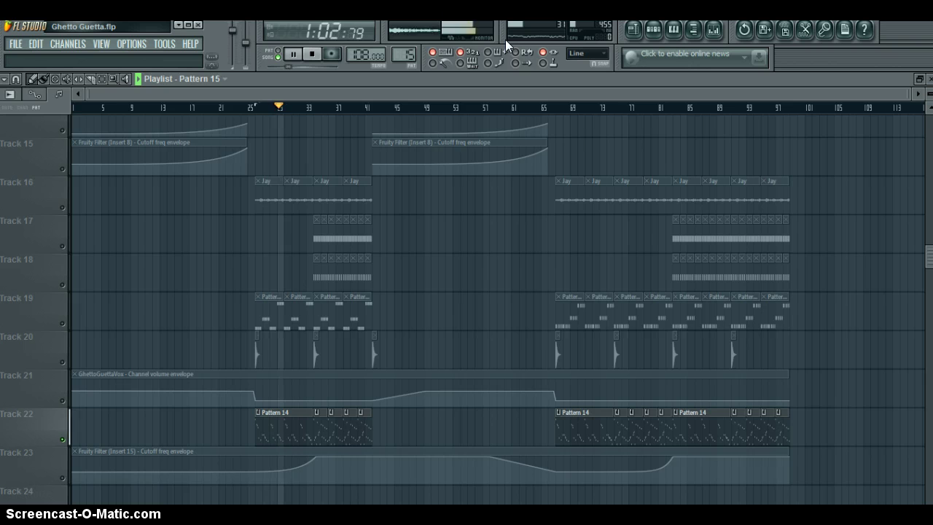
pyautogui.press('space')
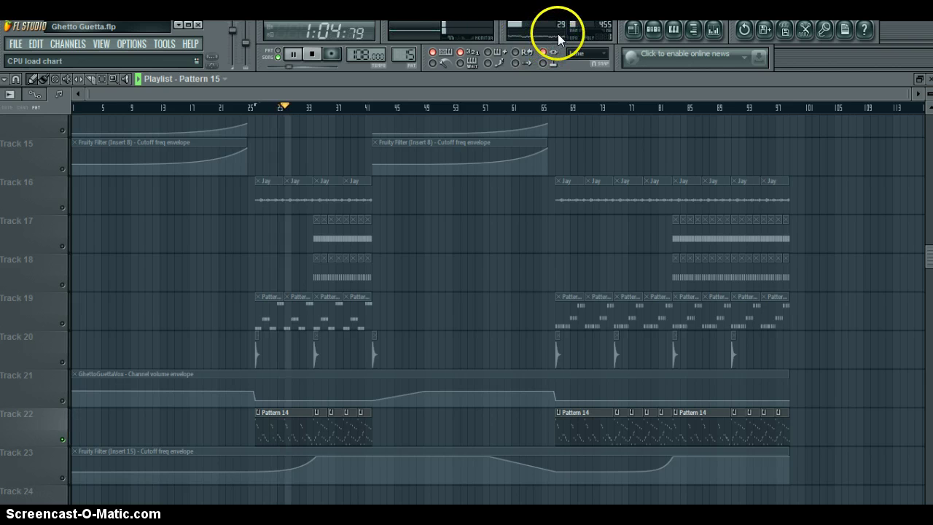
# Step: Open NI Massive #2 from the Pattern 15 rack and load a fresh init patch with New Sound
pyautogui.click(653, 29)
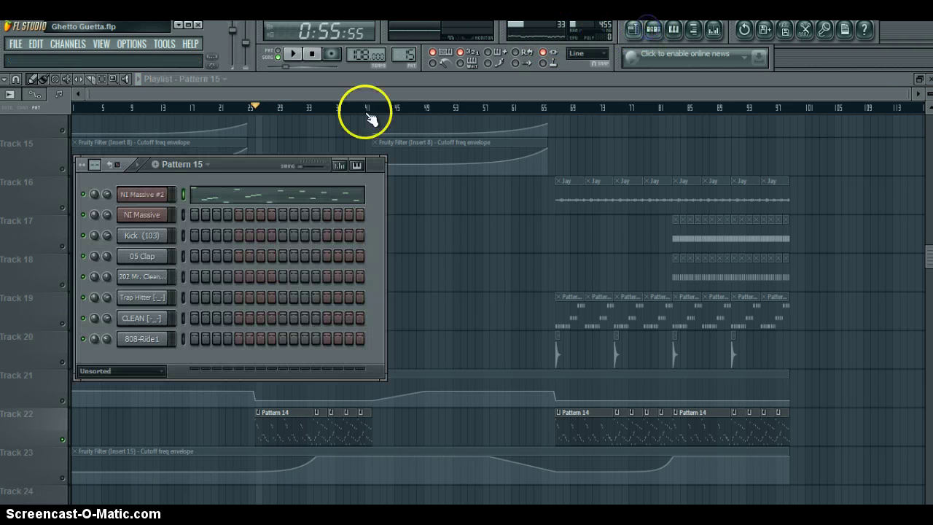
pyautogui.click(146, 195)
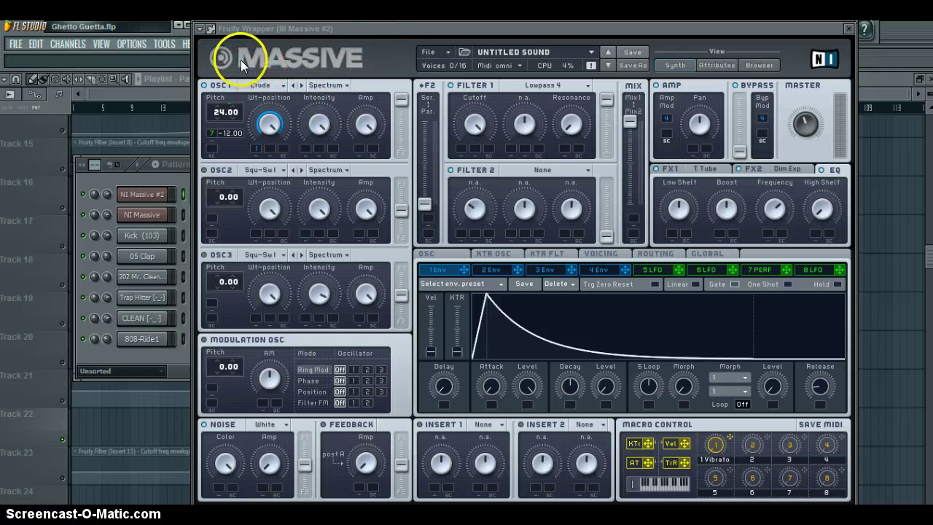
pyautogui.click(429, 52)
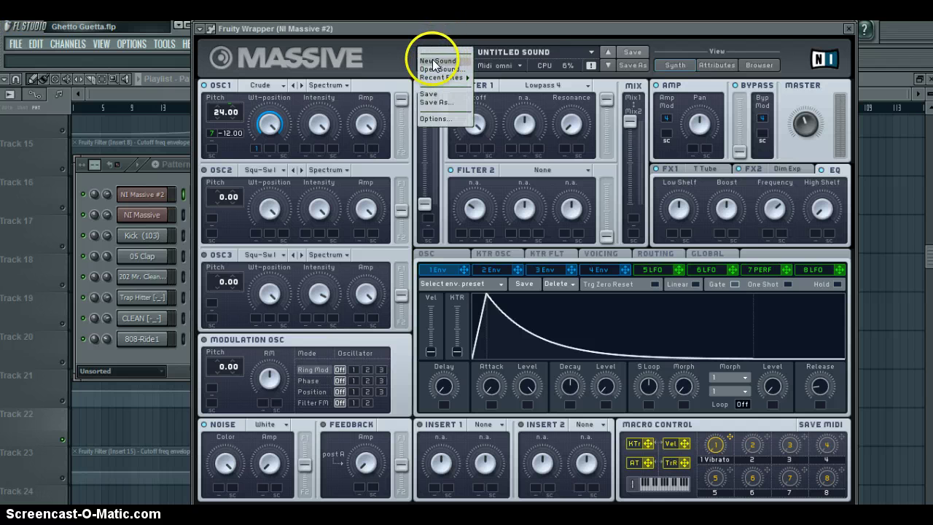
pyautogui.click(440, 62)
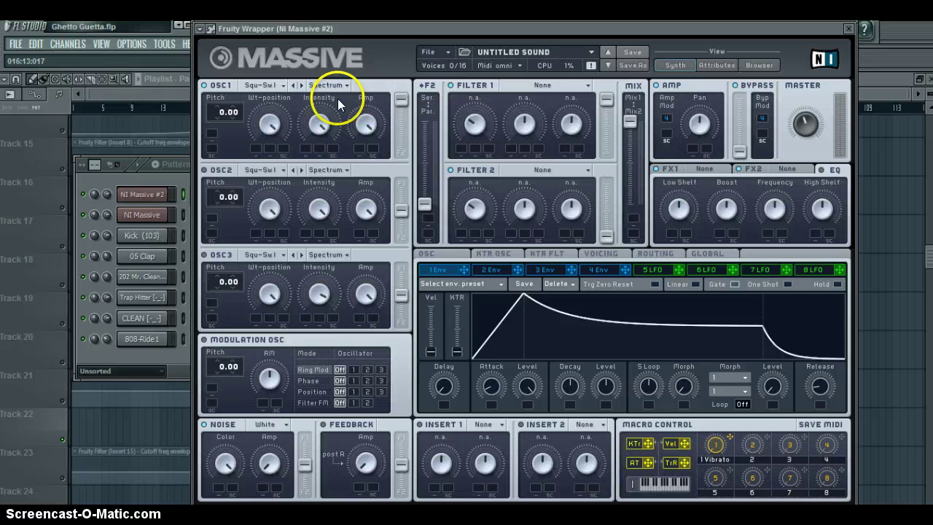
# Step: Give oscillator 1 the Analog/Electric Crude wavetable and a pitch of 24.00
pyautogui.moveTo(400, 98); pyautogui.dragTo(522, 87)
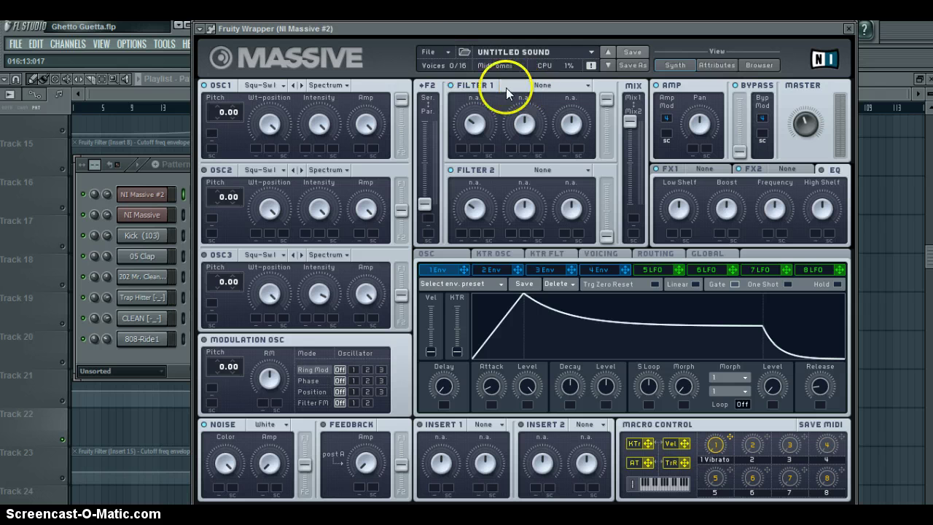
pyautogui.click(270, 108)
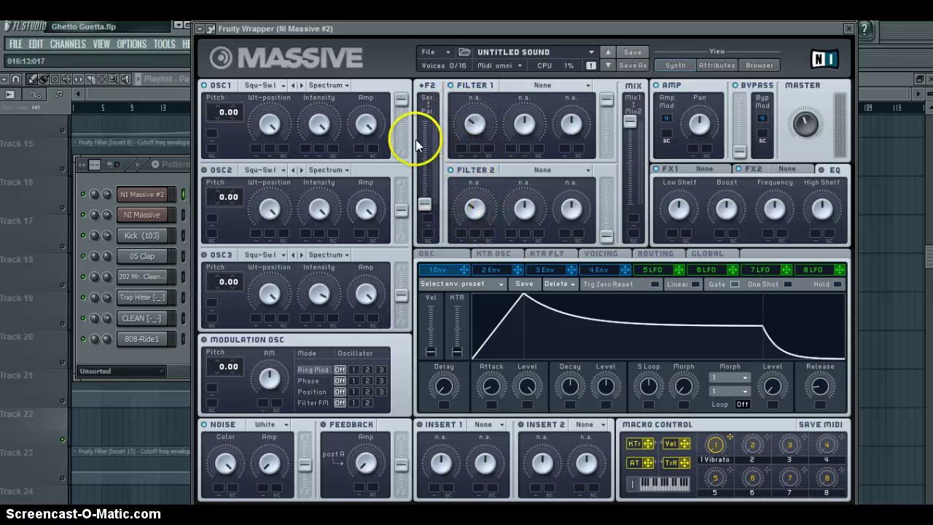
pyautogui.click(269, 88)
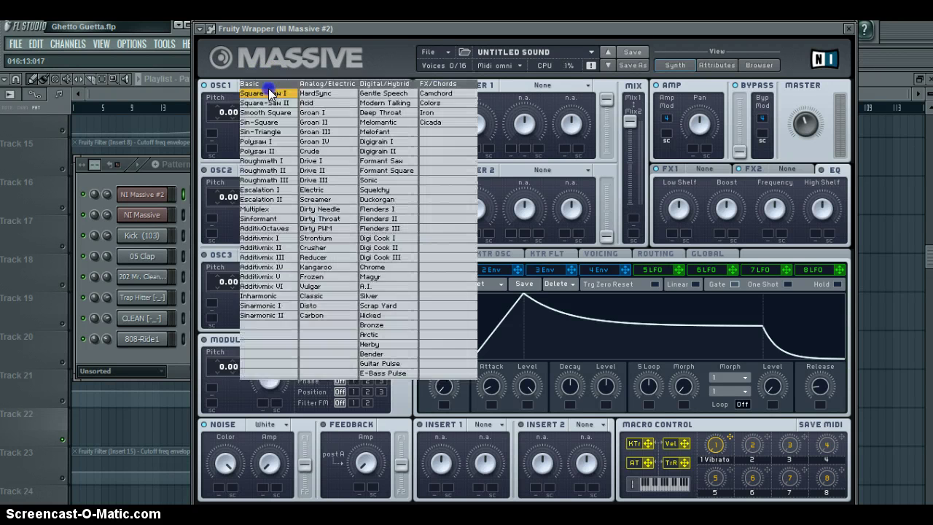
pyautogui.click(269, 89)
pyautogui.click(268, 88)
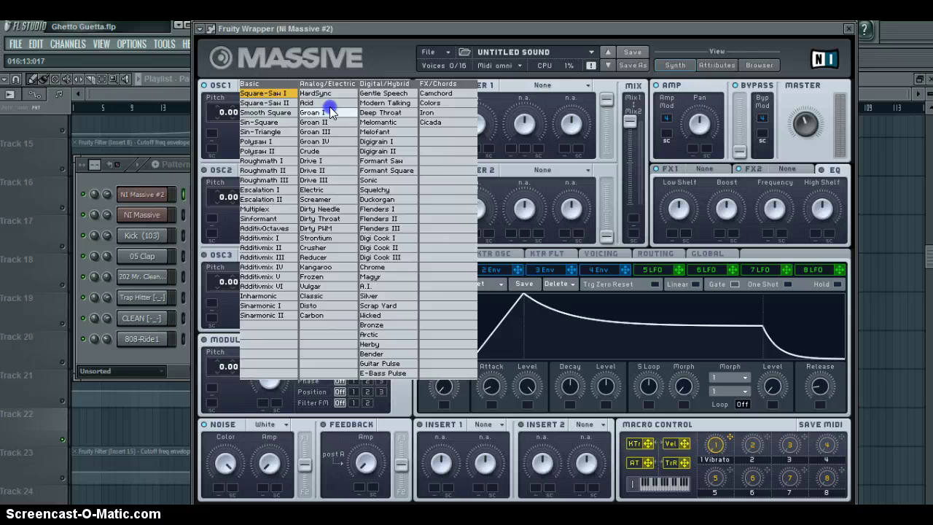
pyautogui.click(345, 151)
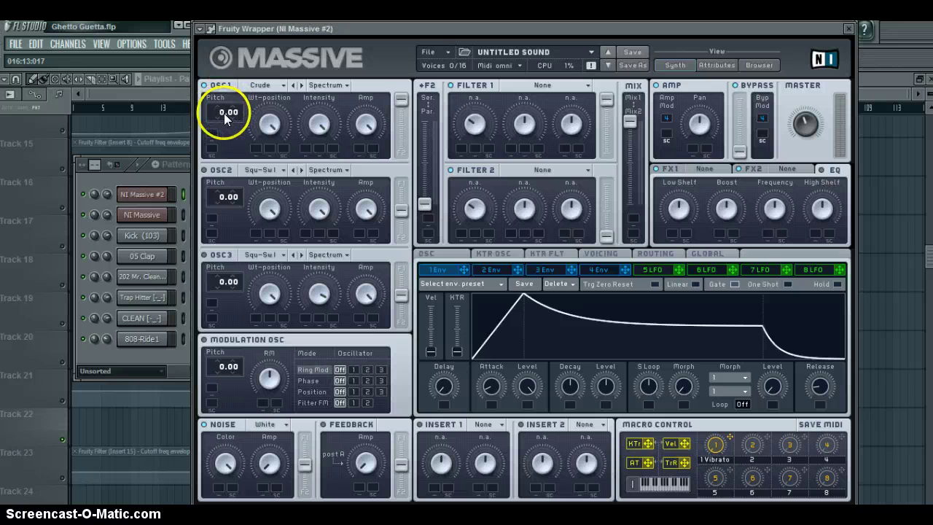
pyautogui.moveTo(225, 119); pyautogui.dragTo(228, 82)
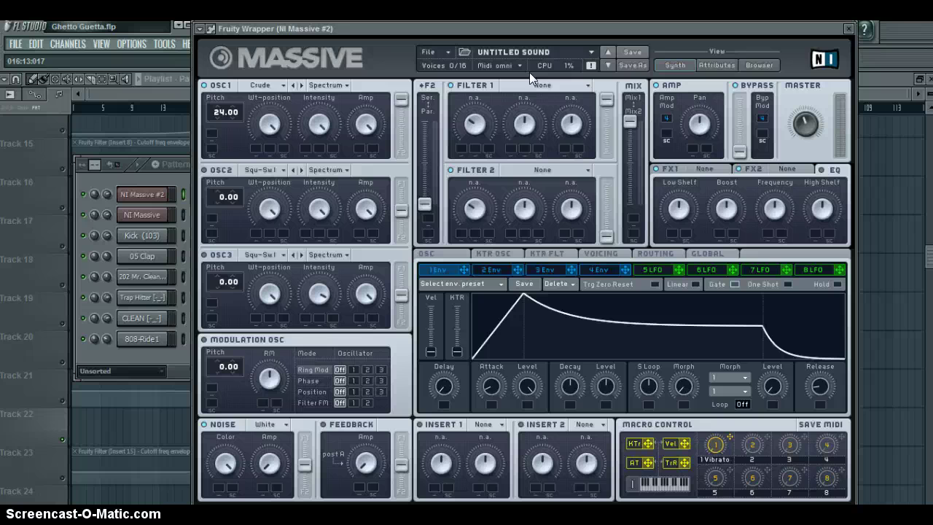
# Step: Route modulator 7 to oscillator 1's pitch with a -12.00 depth
pyautogui.click(667, 269)
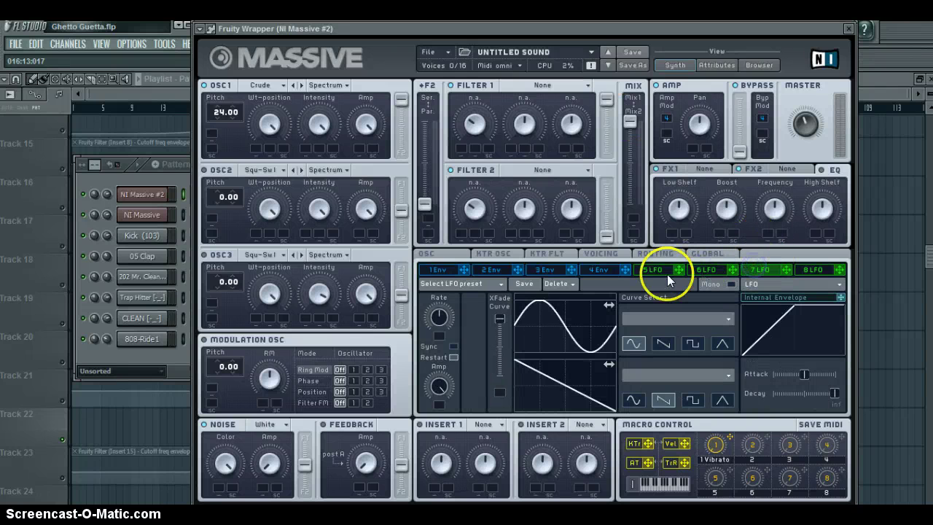
pyautogui.click(661, 271)
pyautogui.click(757, 267)
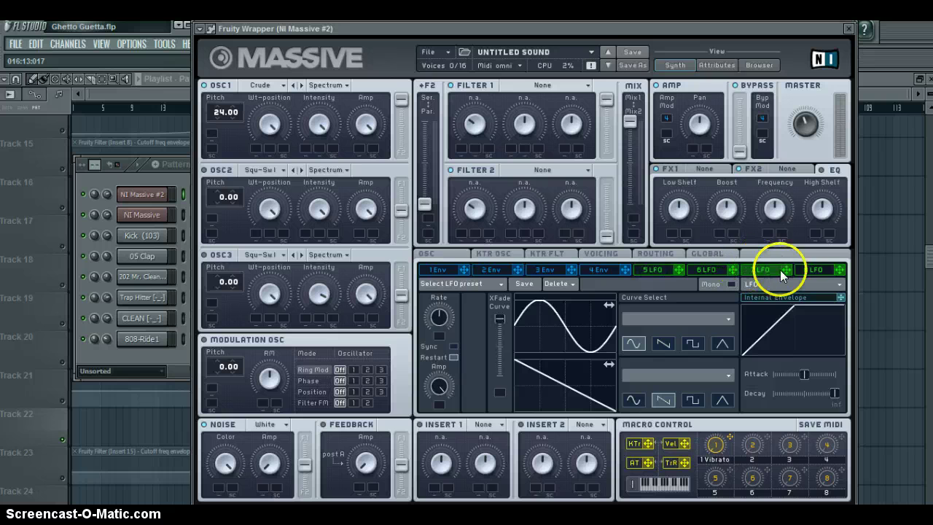
pyautogui.moveTo(791, 268)
pyautogui.mouseDown()
pyautogui.moveTo(241, 146)
pyautogui.moveTo(214, 121)
pyautogui.moveTo(214, 136)
pyautogui.mouseUp()
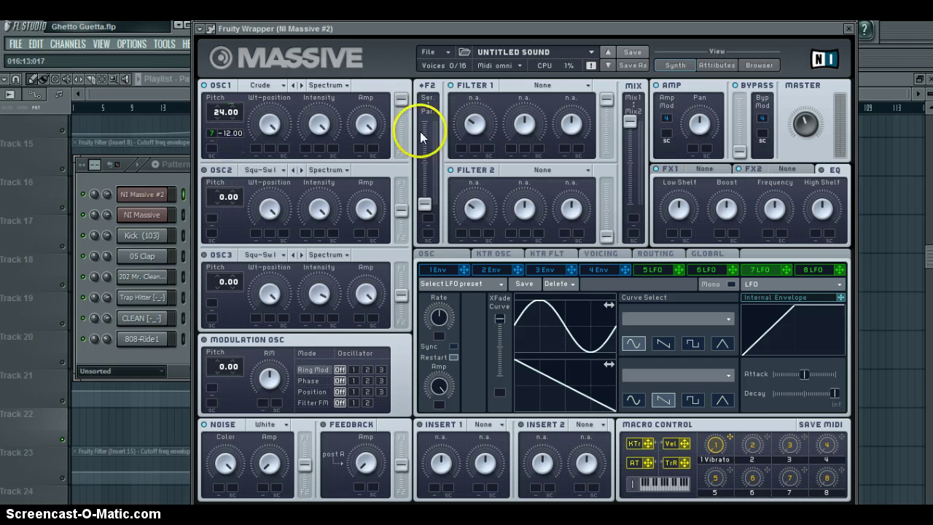
# Step: Make modulator 7 a Performer and load a repeating downward-ramp curve across its 16 steps
pyautogui.click(779, 281)
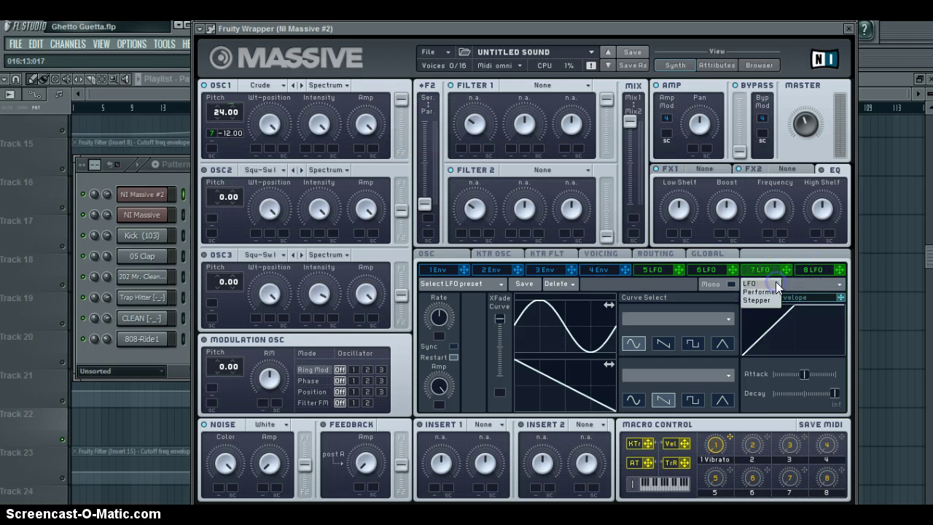
pyautogui.click(771, 293)
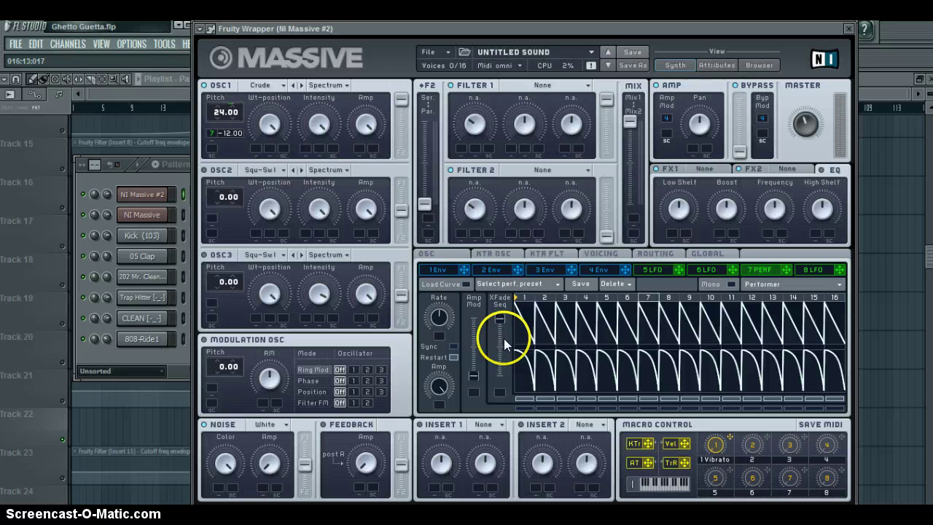
pyautogui.click(444, 284)
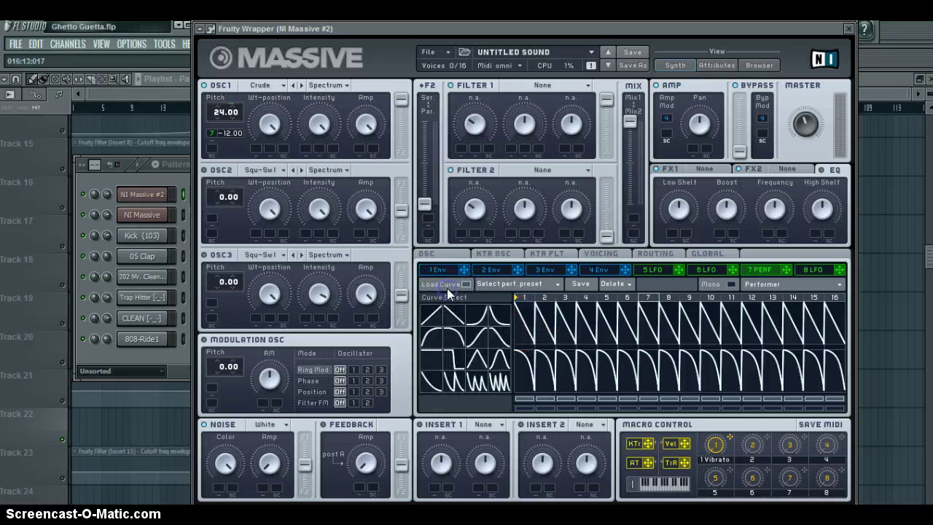
pyautogui.click(500, 336)
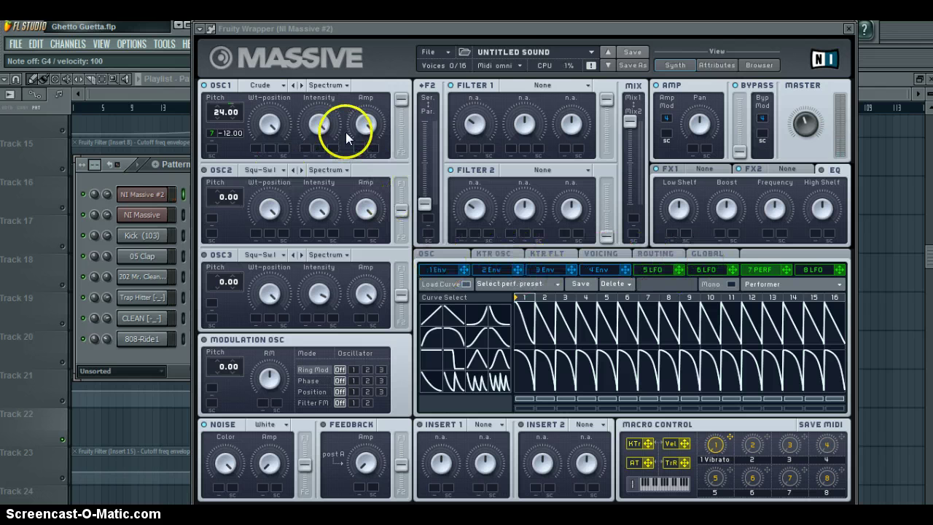
# Step: Route envelope 1 to oscillator 1's wavetable position and set its modulation depth
pyautogui.click(452, 273)
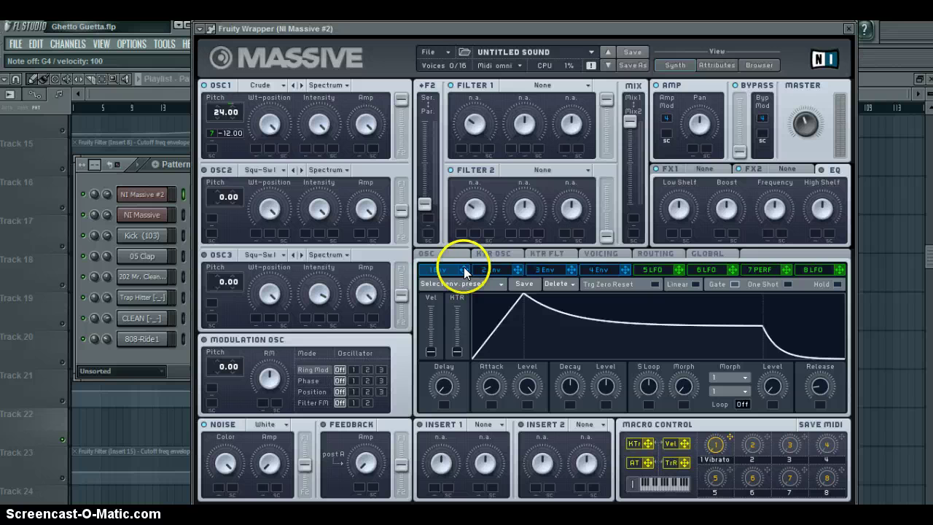
pyautogui.moveTo(465, 272); pyautogui.dragTo(266, 123)
pyautogui.click(372, 292)
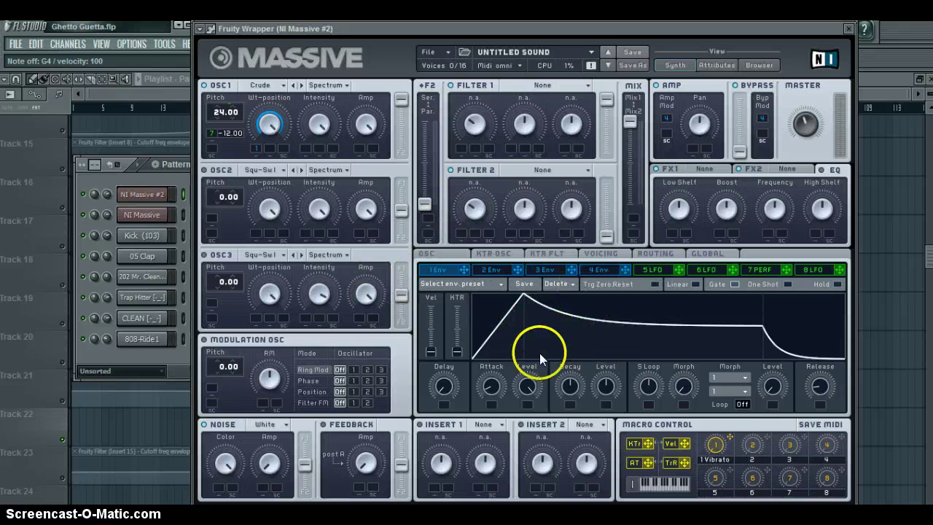
# Step: Shorten envelope 1's attack, drop its sustain level low, and tweak its release
pyautogui.moveTo(498, 384); pyautogui.dragTo(492, 381)
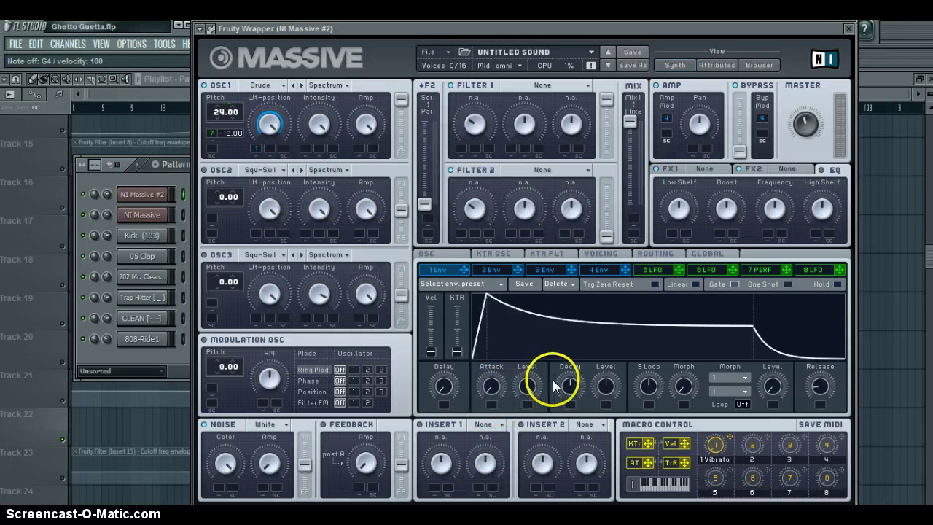
pyautogui.moveTo(605, 376); pyautogui.dragTo(594, 494)
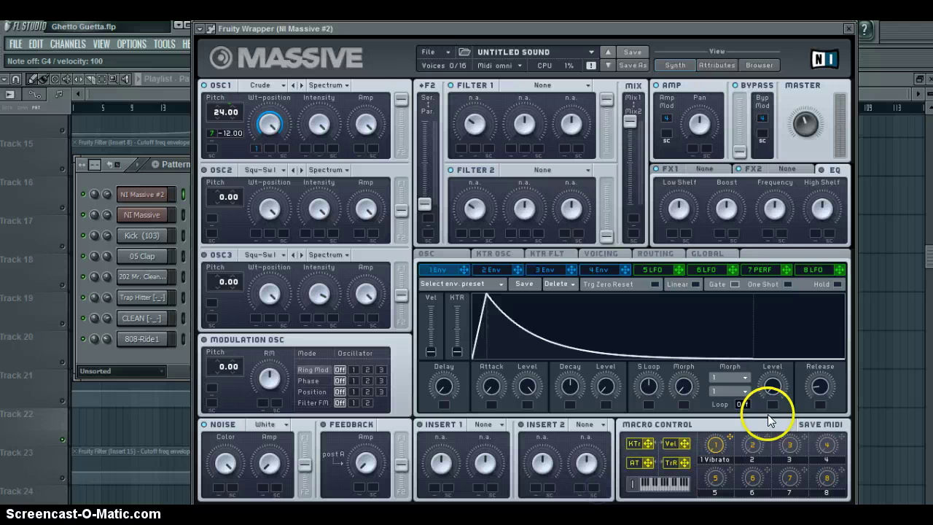
pyautogui.moveTo(818, 395); pyautogui.dragTo(817, 384)
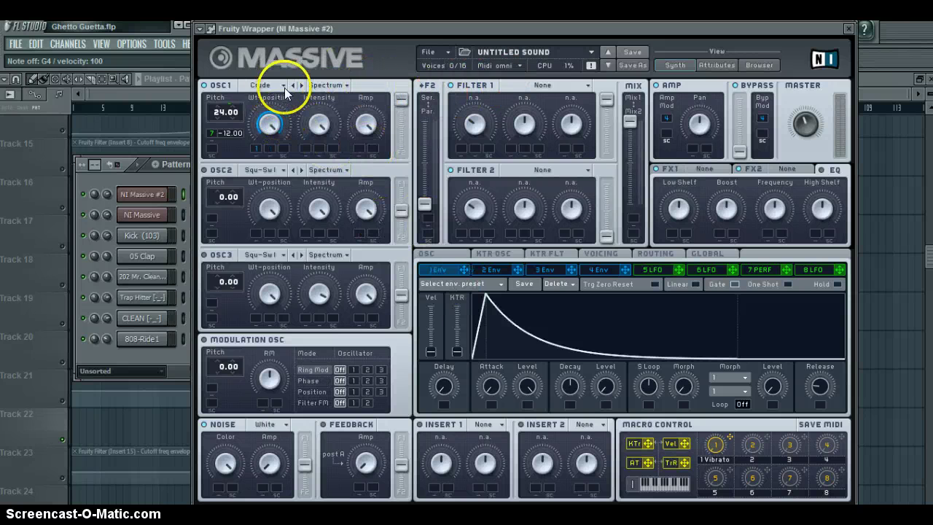
# Step: Set filter 1 to Lowpass 4 and adjust its cutoff knob
pyautogui.click(555, 84)
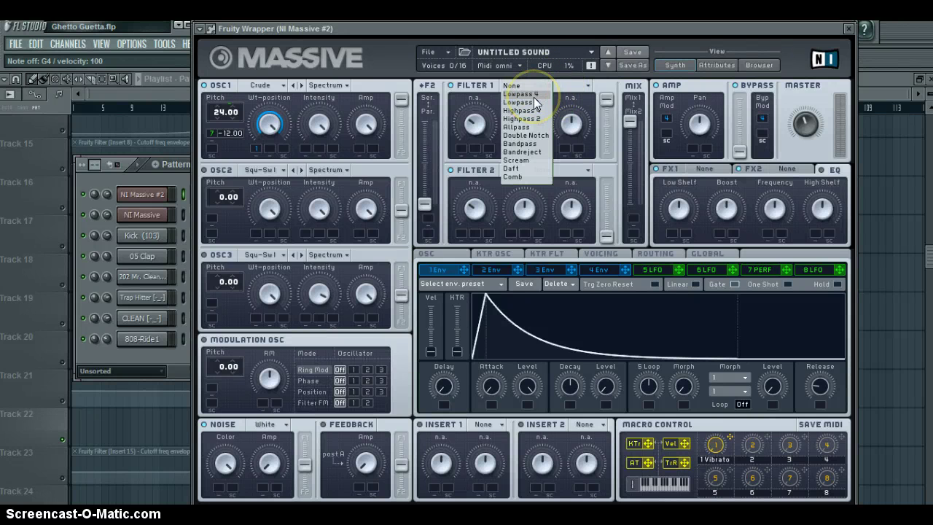
pyautogui.click(533, 95)
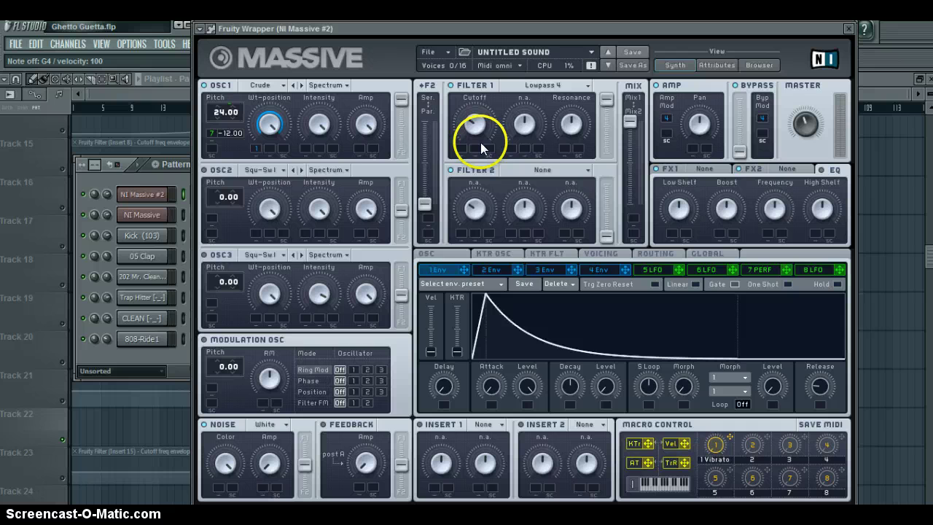
pyautogui.moveTo(480, 135); pyautogui.dragTo(481, 135)
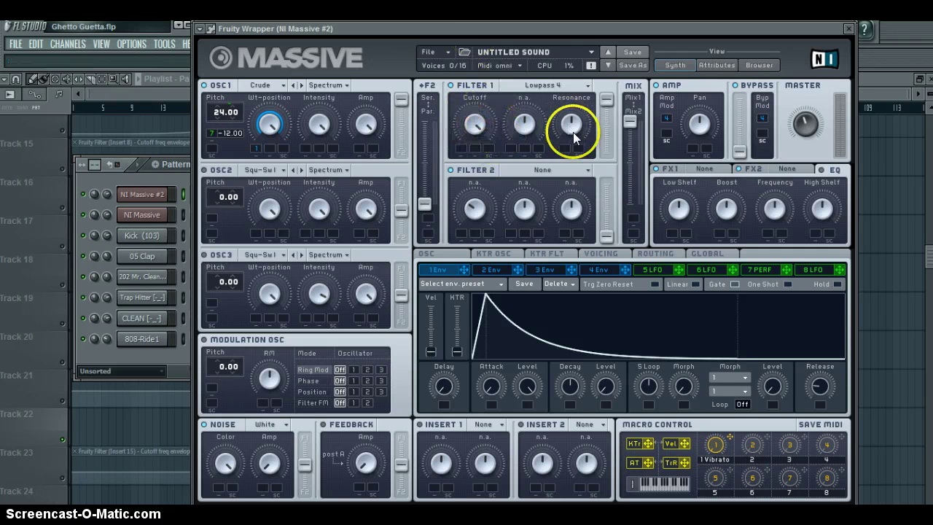
pyautogui.rightClick(565, 199)
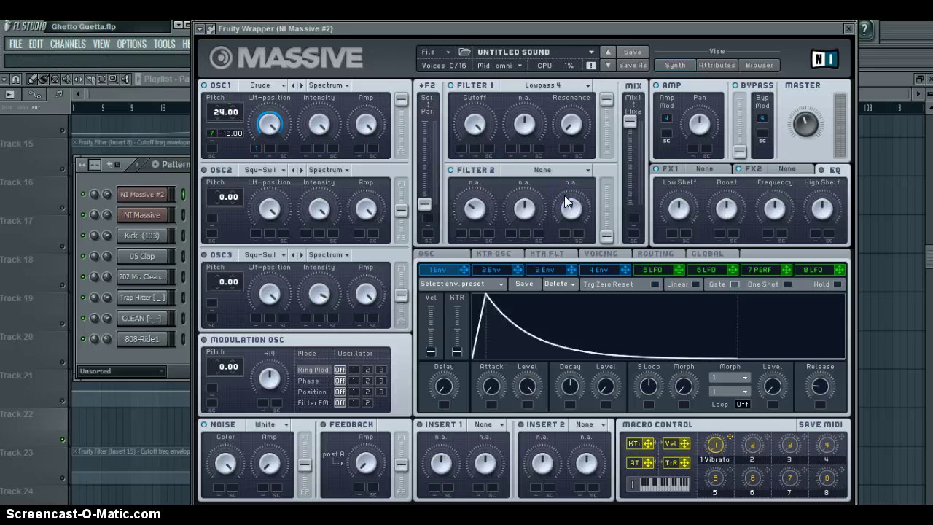
pyautogui.click(606, 183)
pyautogui.click(664, 190)
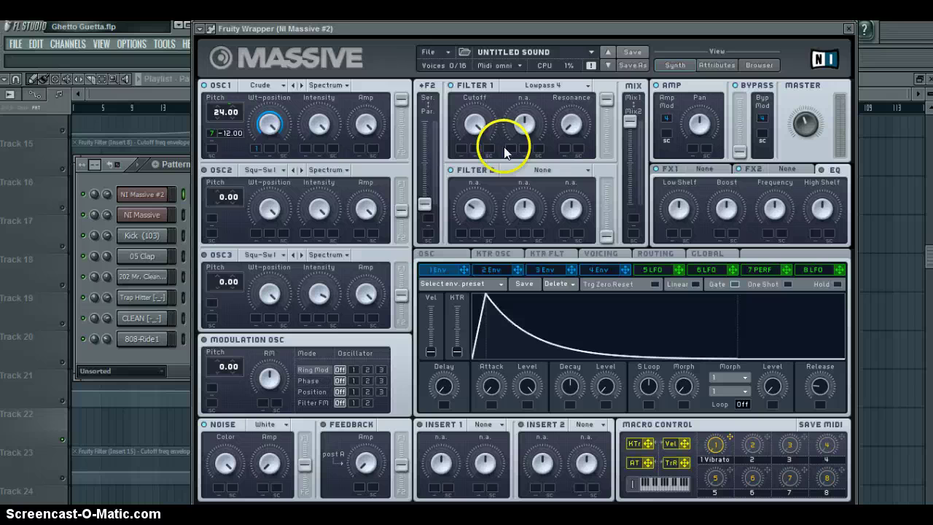
# Step: Load T Tube into the FX1 slot and adjust its drive and dry/wet mix
pyautogui.click(688, 169)
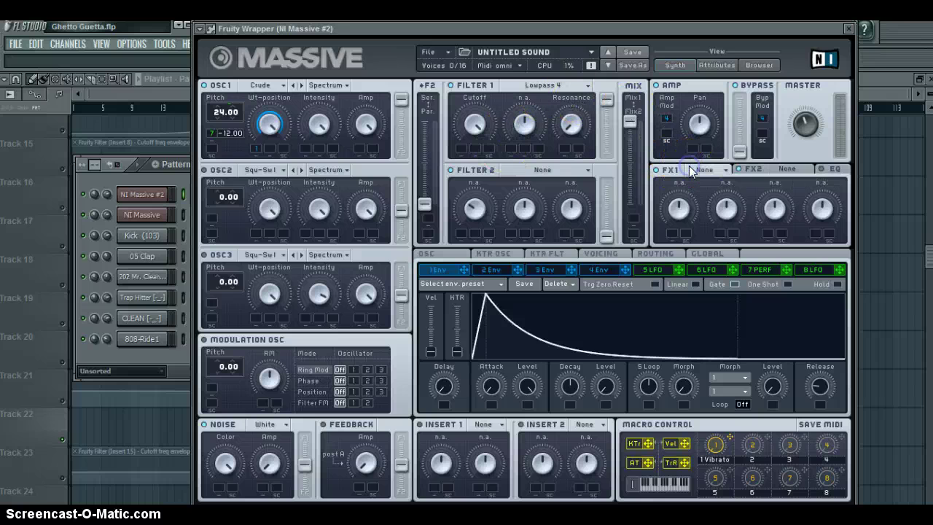
pyautogui.click(691, 172)
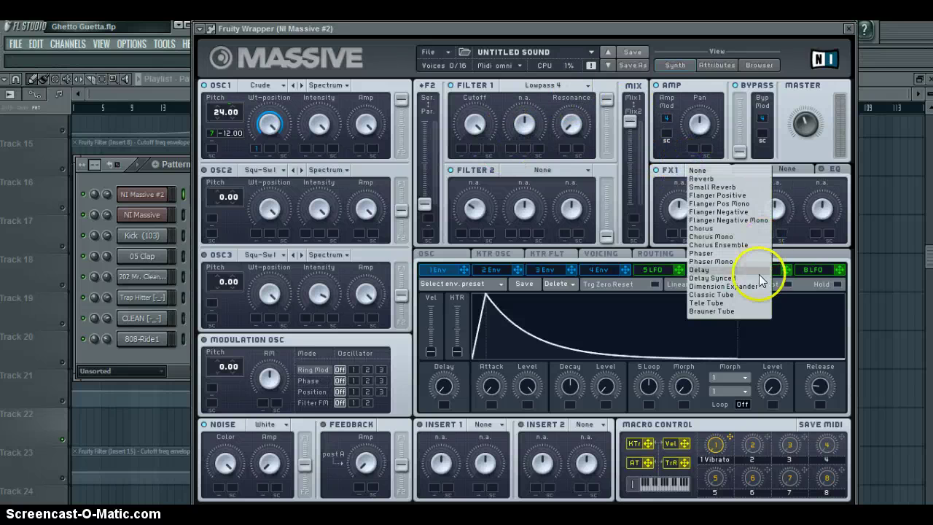
pyautogui.click(726, 303)
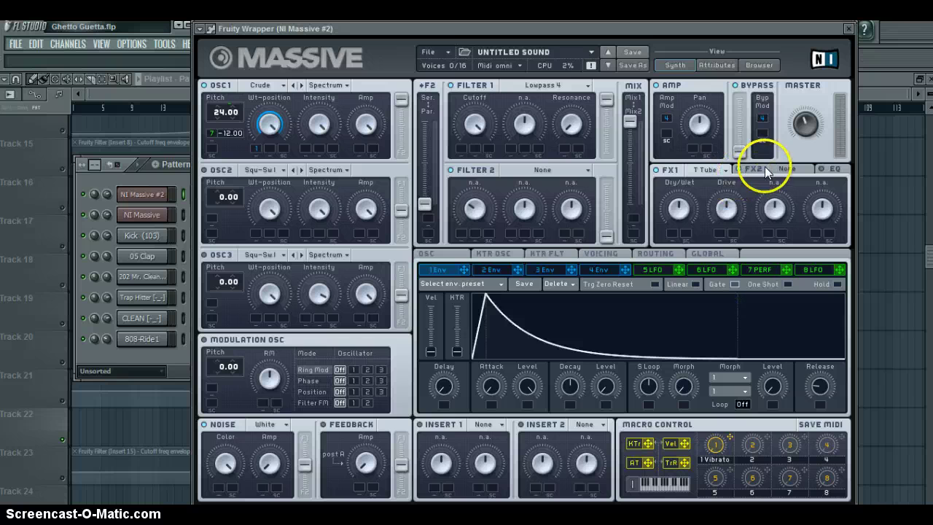
pyautogui.click(673, 214)
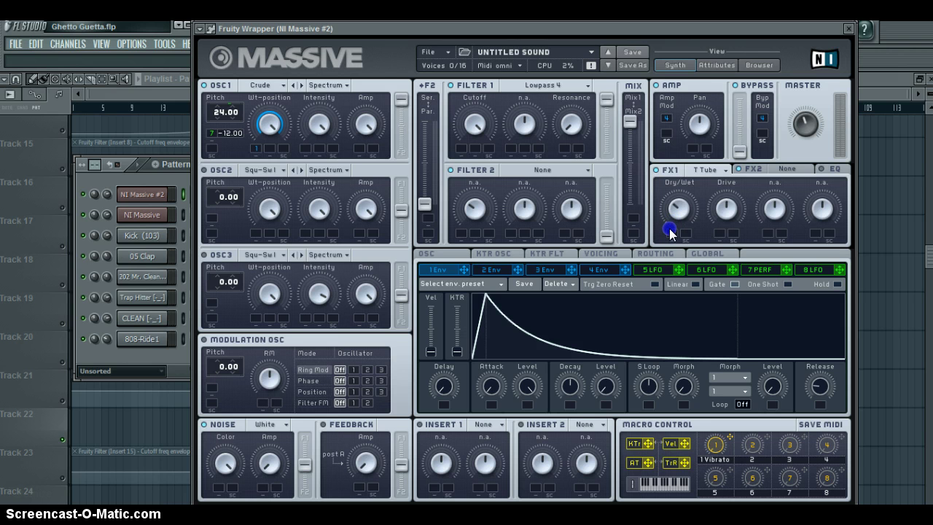
pyautogui.moveTo(725, 201); pyautogui.dragTo(724, 231)
pyautogui.click(680, 212)
pyautogui.moveTo(692, 216); pyautogui.dragTo(694, 197)
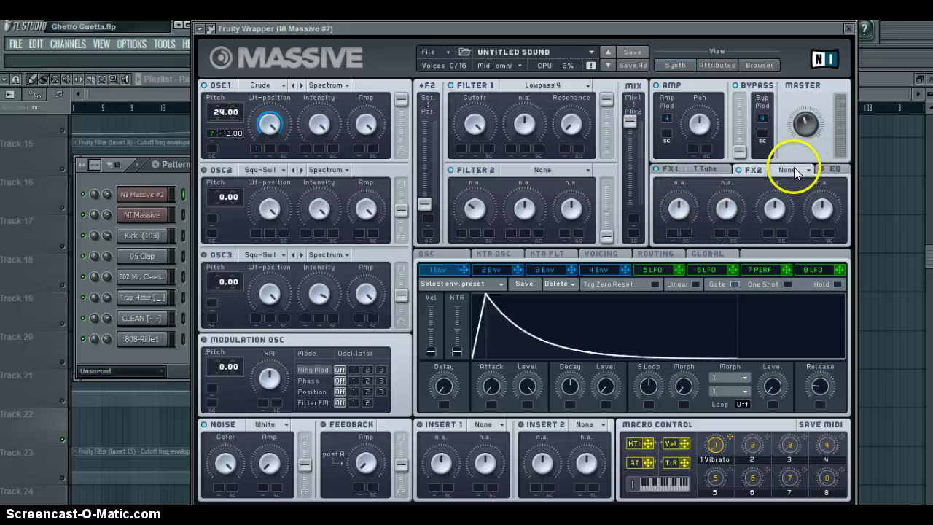
# Step: Load Dimension Expander into FX2 and turn down its dry/wet mix and size
pyautogui.click(792, 171)
pyautogui.click(785, 287)
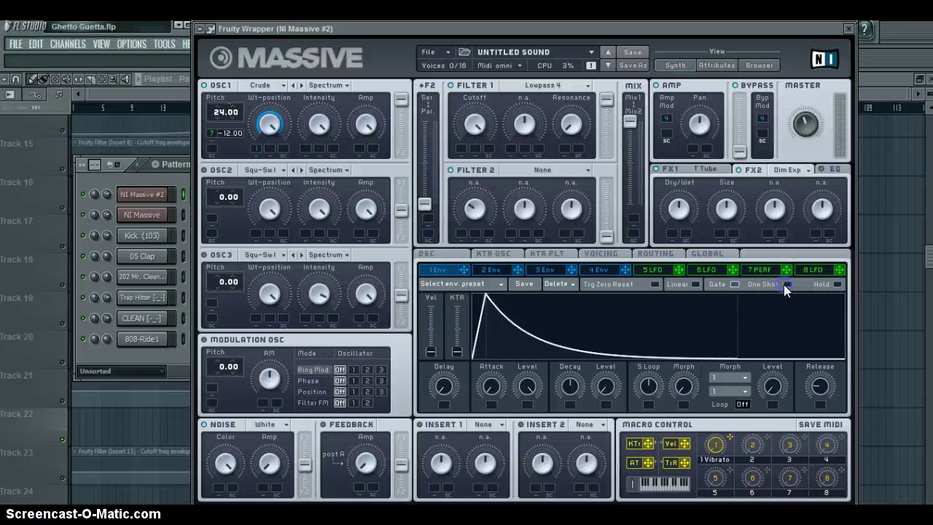
pyautogui.click(673, 210)
pyautogui.moveTo(673, 210); pyautogui.dragTo(674, 229)
pyautogui.moveTo(725, 205); pyautogui.dragTo(723, 233)
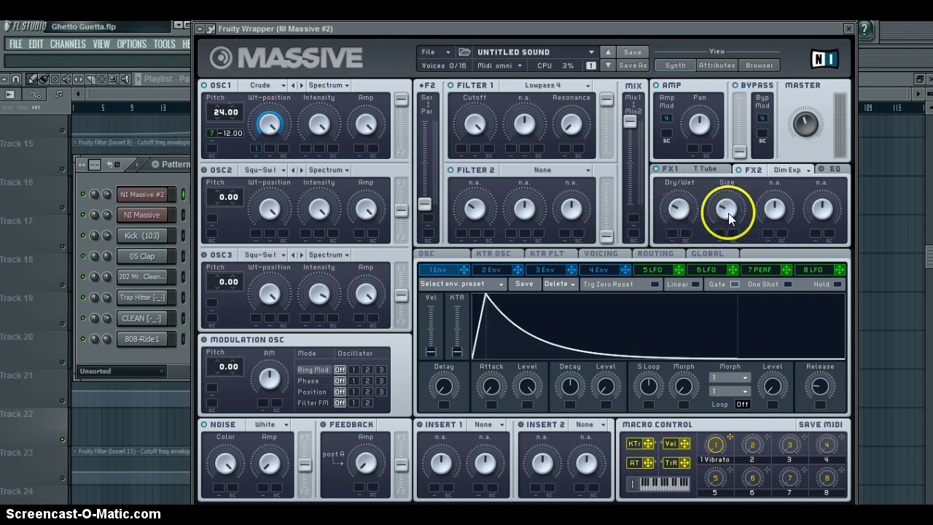
pyautogui.click(830, 169)
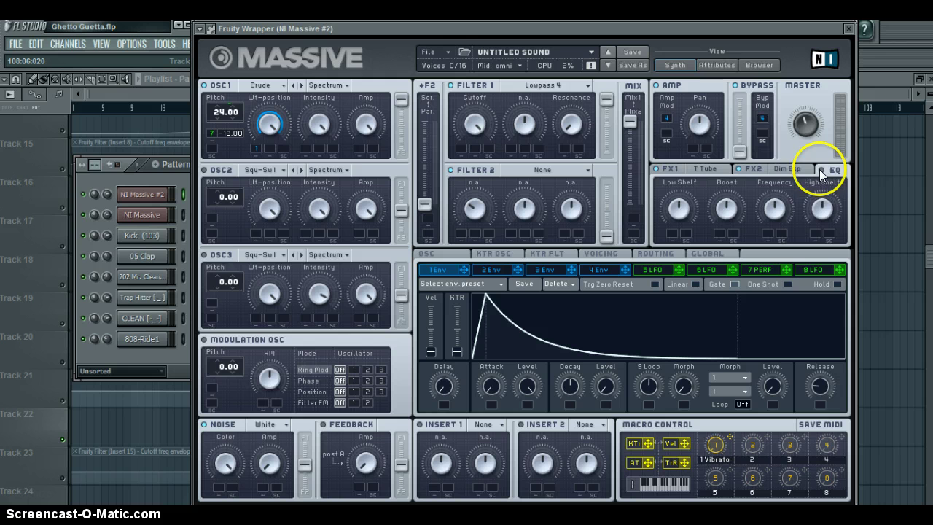
# Step: Power on the Massive EQ and turn its High Shelf and Frequency knobs
pyautogui.click(819, 171)
pyautogui.moveTo(824, 201); pyautogui.dragTo(780, 208)
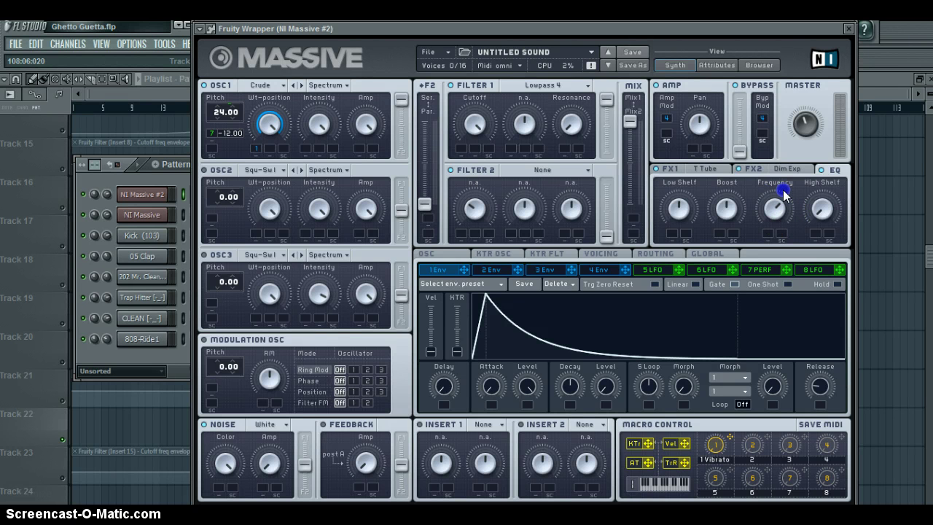
pyautogui.moveTo(776, 201); pyautogui.dragTo(560, 252)
pyautogui.click(797, 125)
pyautogui.click(144, 196)
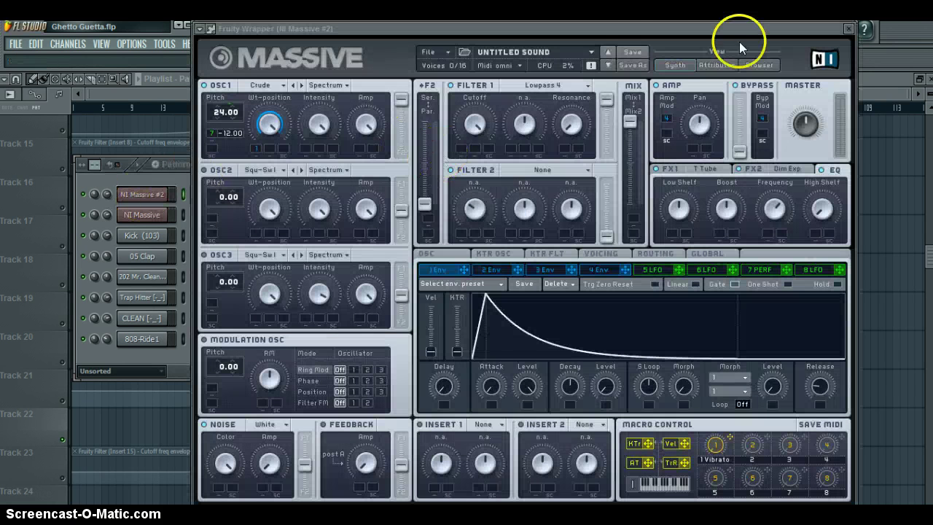
# Step: Move the Massive window down and back up, then play G4 twice to audition the patch
pyautogui.moveTo(737, 29); pyautogui.dragTo(732, 255)
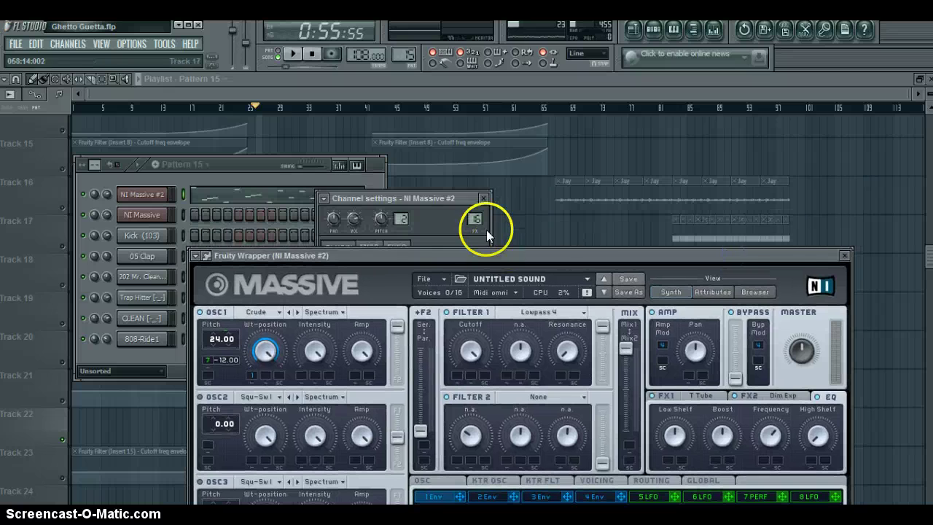
pyautogui.click(265, 180)
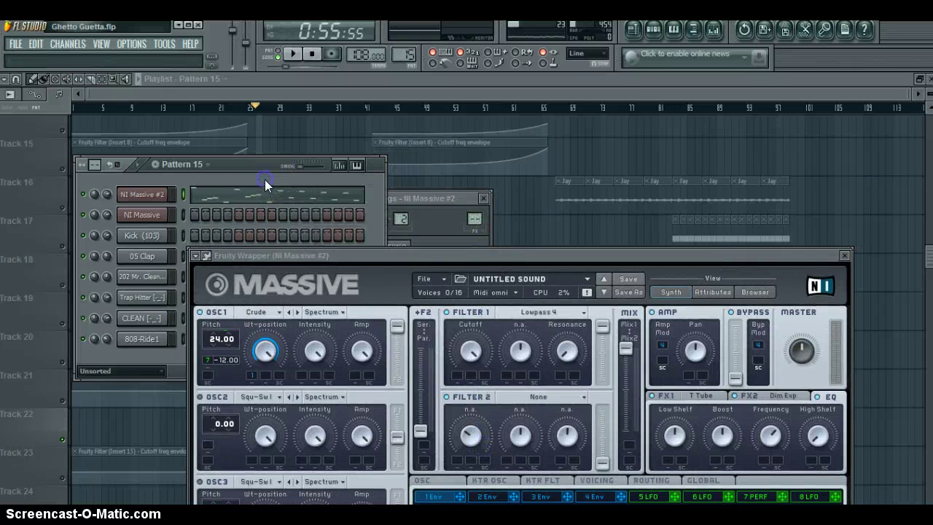
pyautogui.click(334, 256)
pyautogui.moveTo(336, 259); pyautogui.dragTo(355, 46)
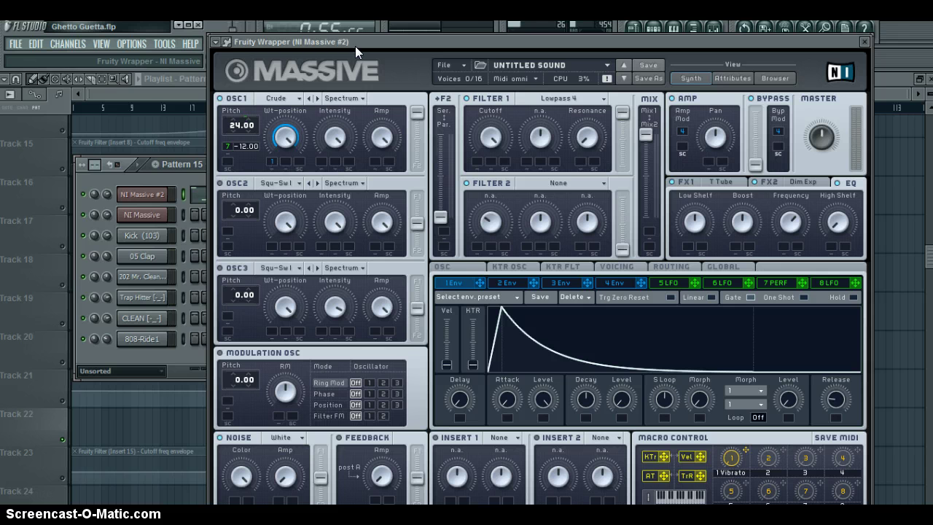
pyautogui.press('b')
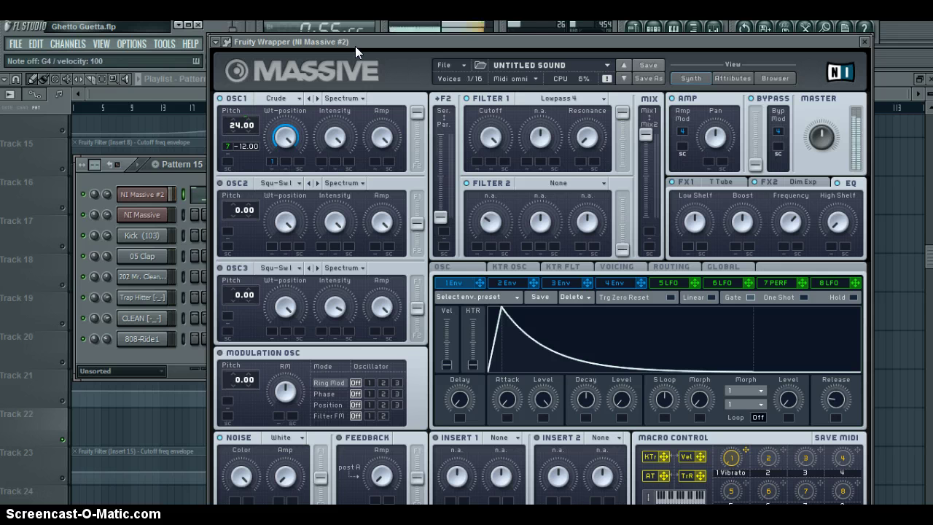
pyautogui.press('b')
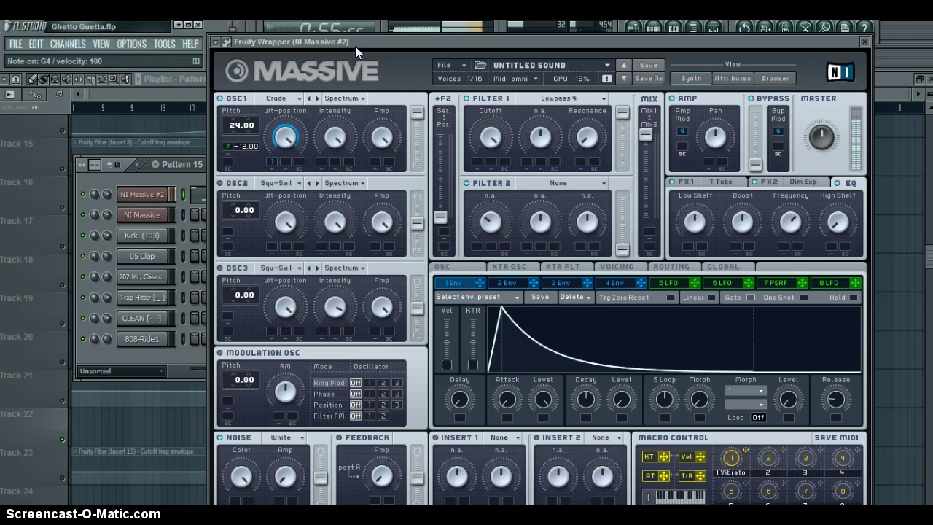
pyautogui.click(764, 281)
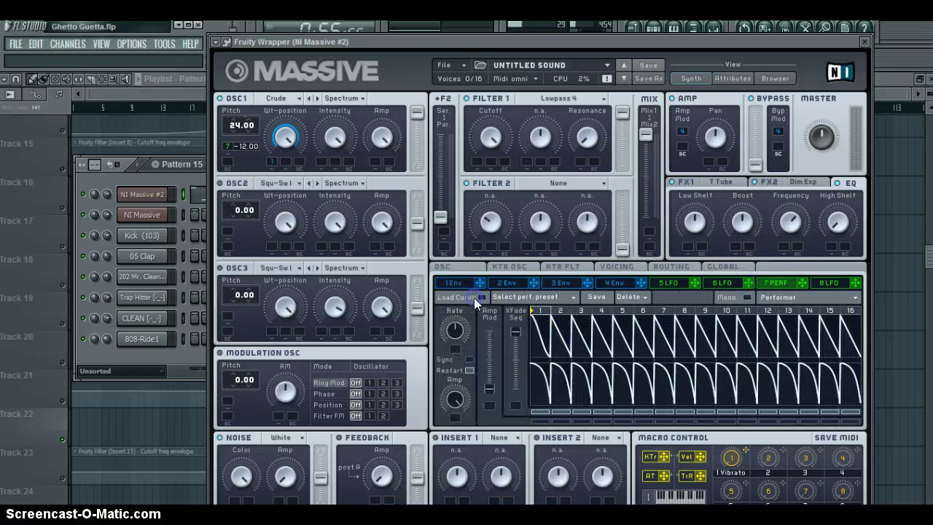
pyautogui.click(469, 359)
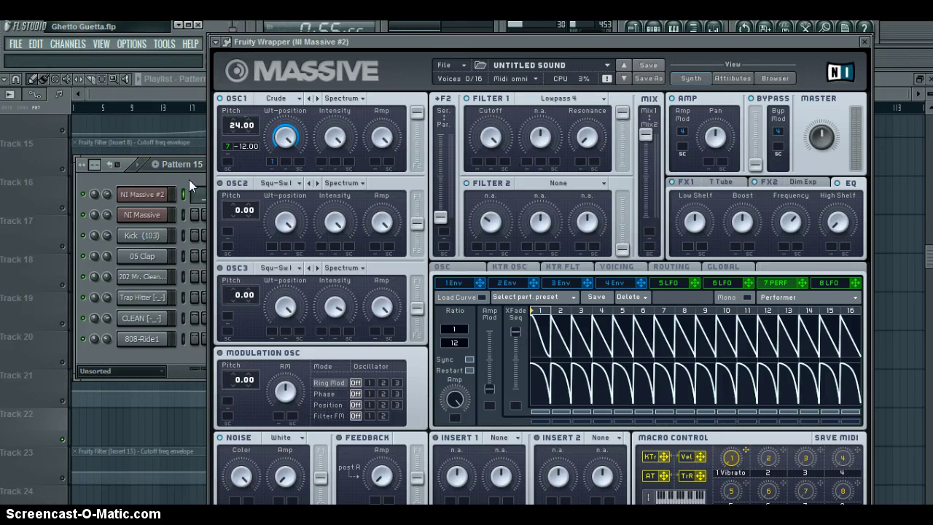
pyautogui.click(189, 179)
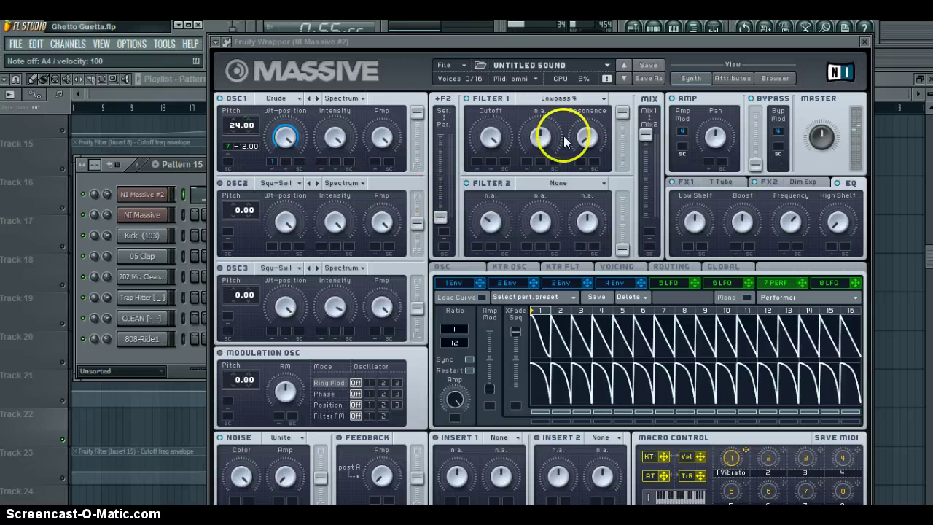
# Step: Close Massive and route the NI Massive #2 channel to mixer insert 16
pyautogui.click(865, 42)
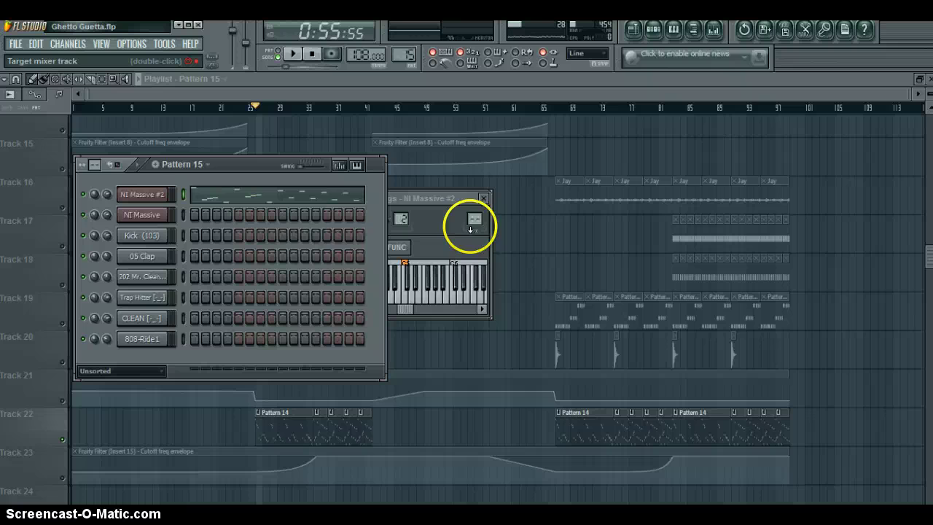
pyautogui.moveTo(470, 220); pyautogui.dragTo(474, 203)
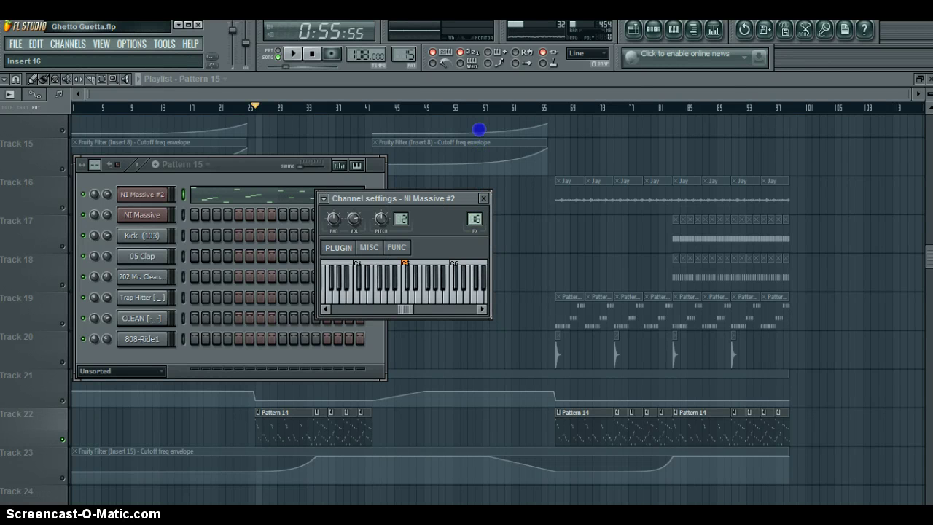
pyautogui.click(712, 30)
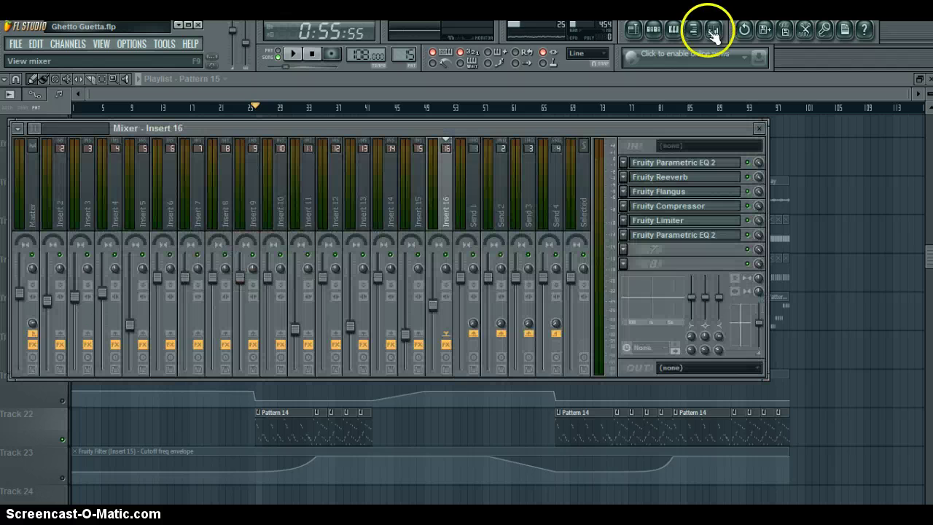
# Step: Inspect Insert 16's two Parametric EQ 2 effects, Fruity Reeverb and Fruity Flangus settings
pyautogui.click(683, 165)
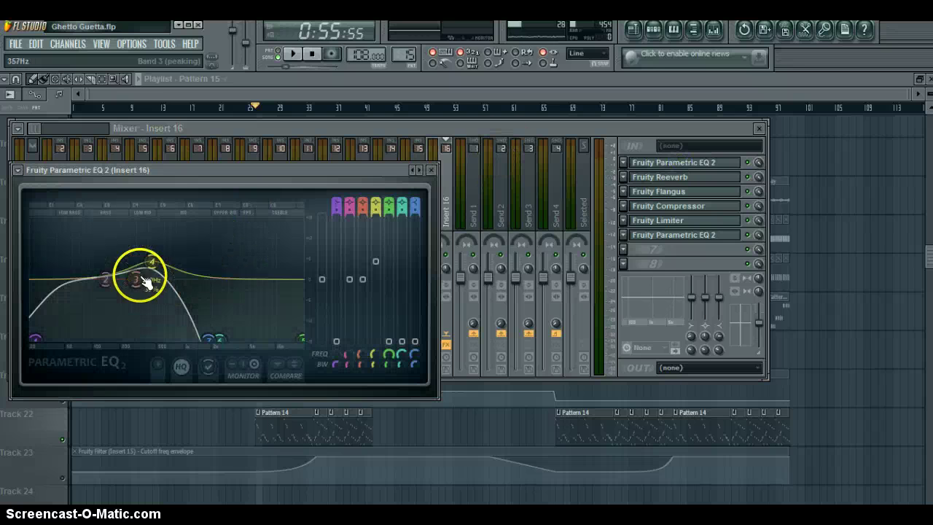
pyautogui.click(674, 236)
pyautogui.click(674, 236)
pyautogui.click(674, 236)
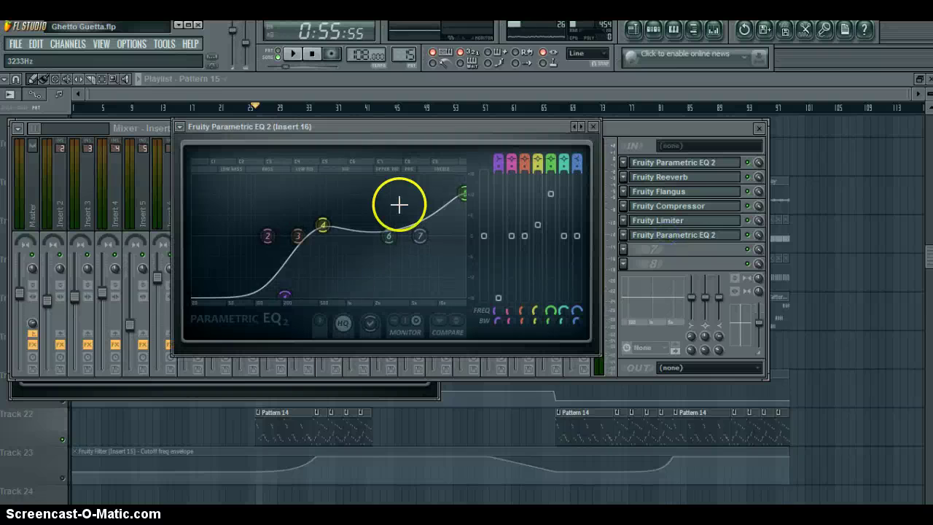
pyautogui.click(685, 179)
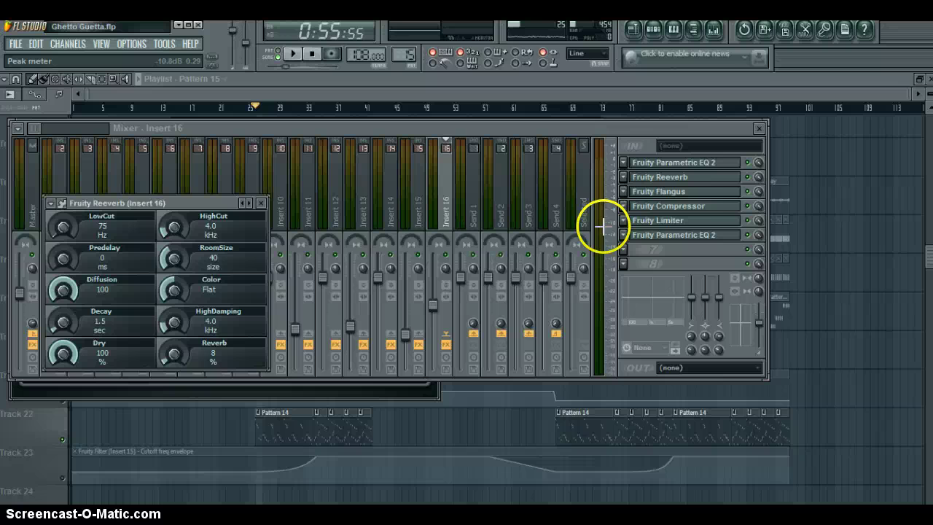
pyautogui.click(674, 192)
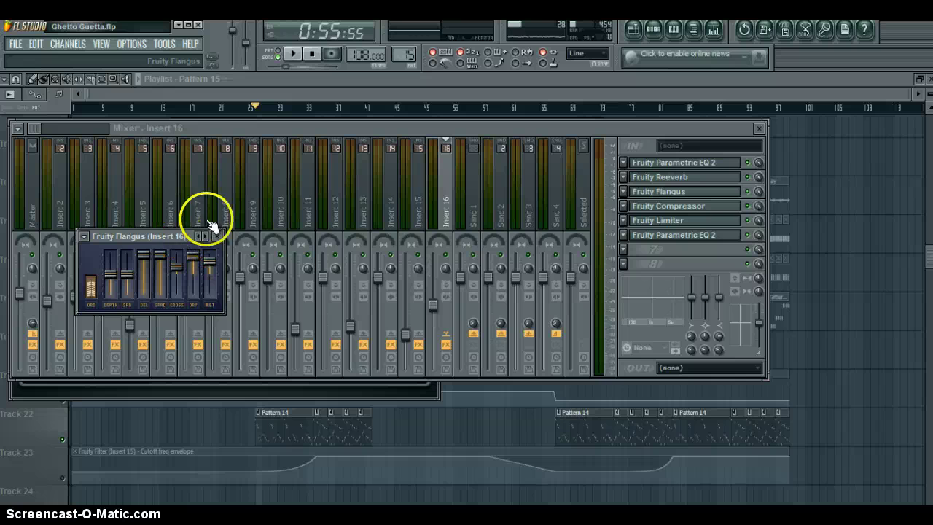
pyautogui.click(666, 191)
# Step: Inspect the Fruity Compressor and Fruity Limiter settings, then return to the Playlist
pyautogui.click(669, 207)
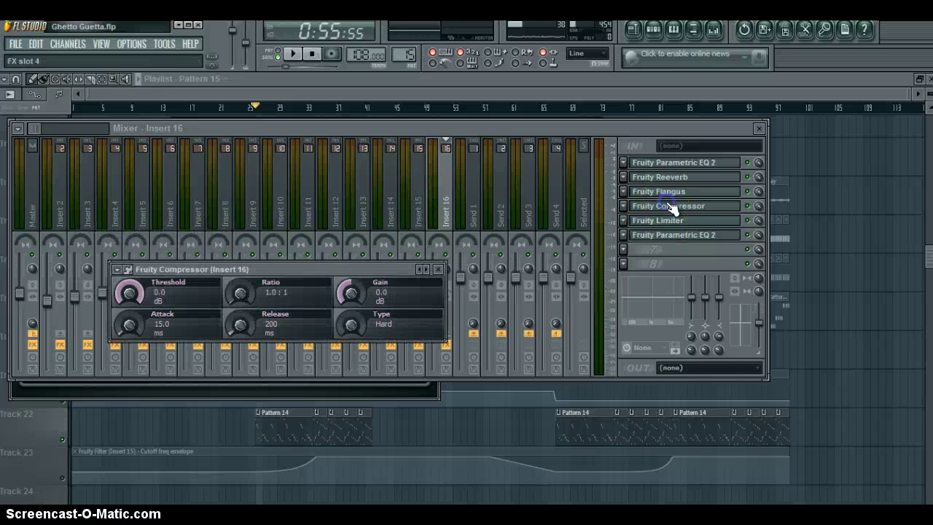
pyautogui.click(665, 222)
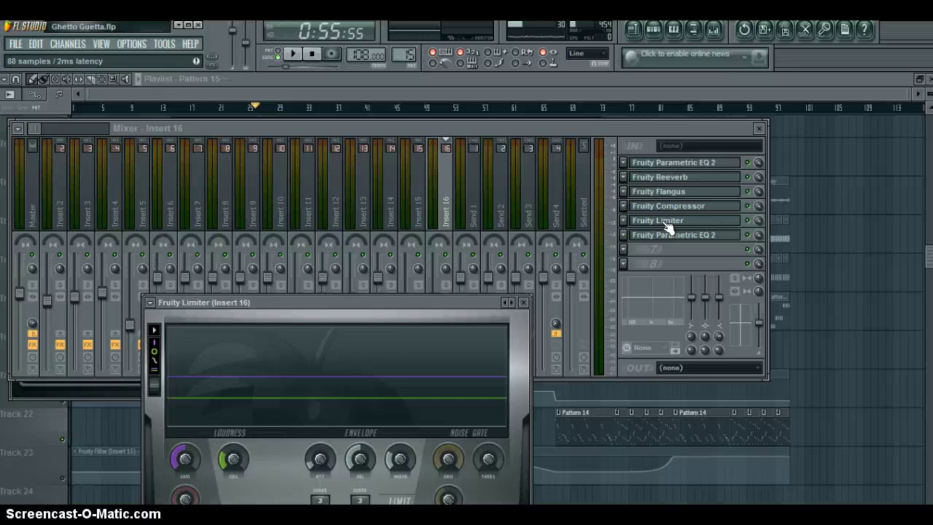
pyautogui.moveTo(384, 294); pyautogui.dragTo(381, 152)
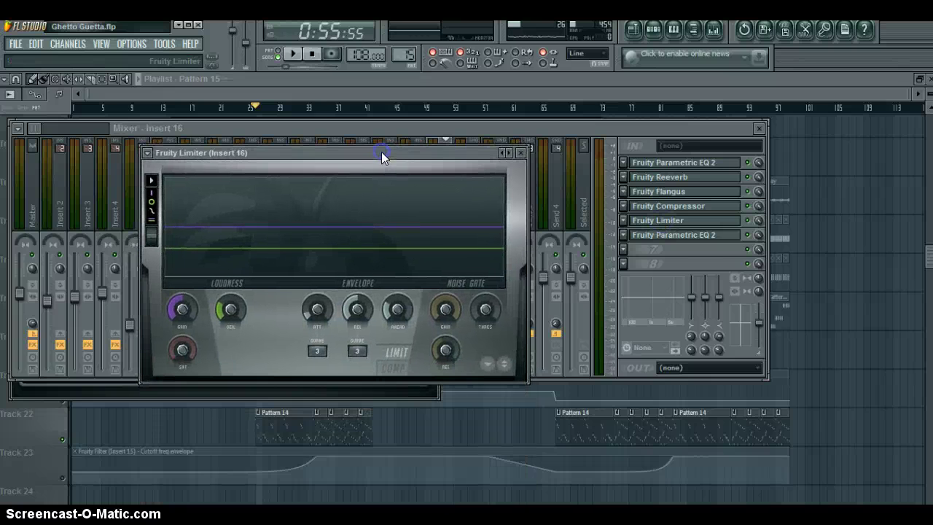
pyautogui.click(701, 127)
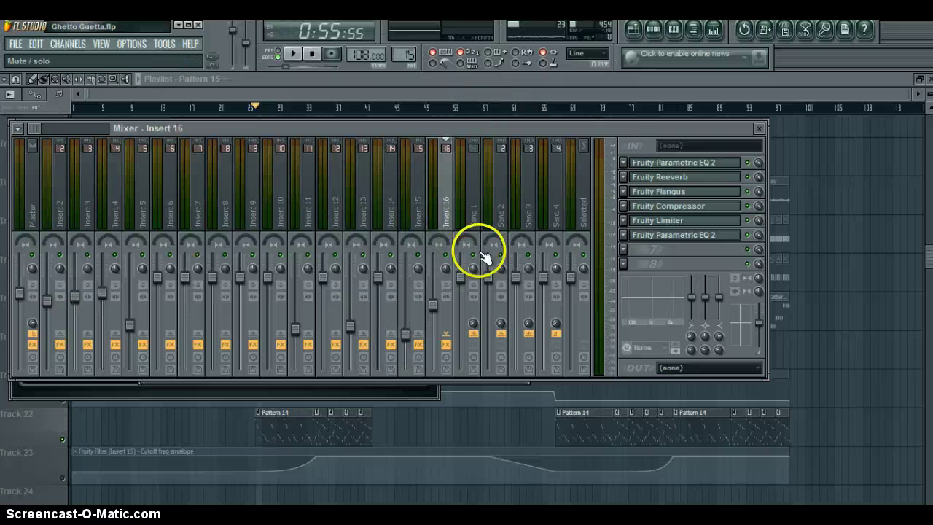
pyautogui.click(352, 89)
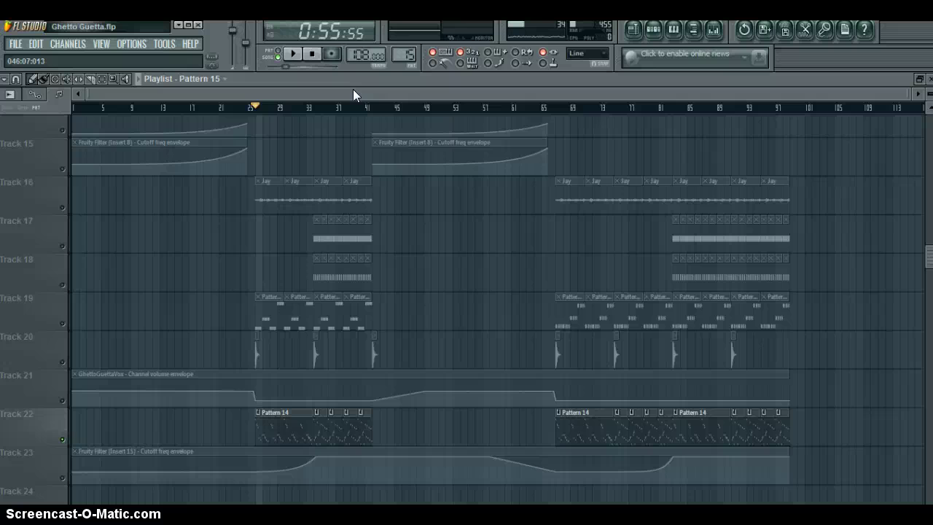
# Step: Play the song and open NI Massive #2 from the Pattern 15 step sequencer
pyautogui.press('space')
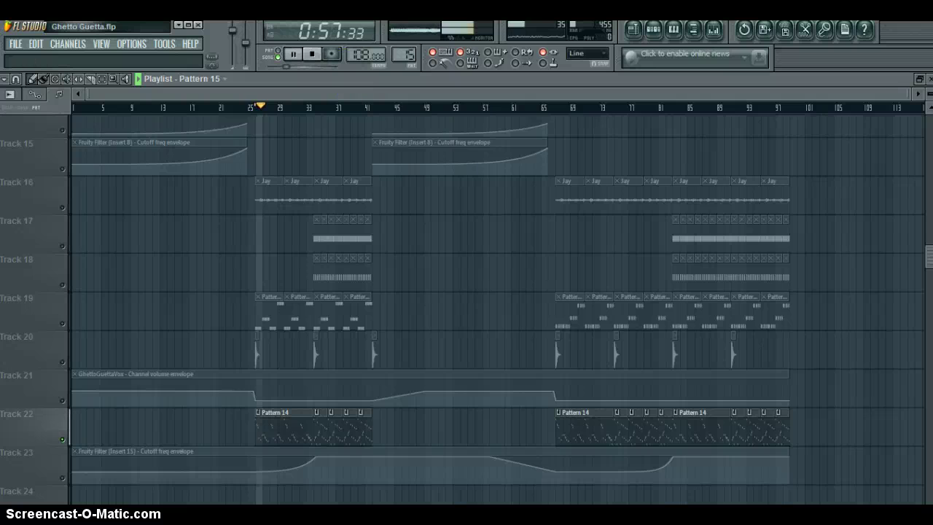
pyautogui.click(652, 31)
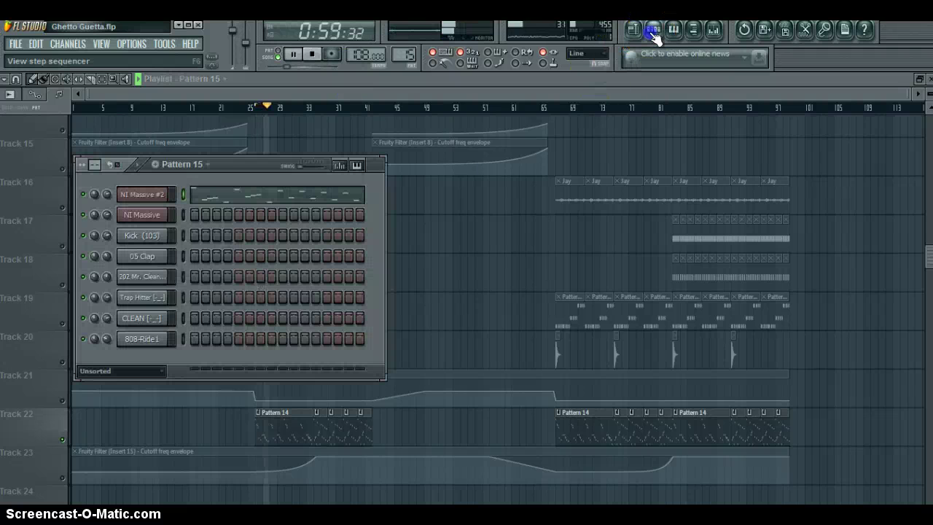
pyautogui.click(146, 194)
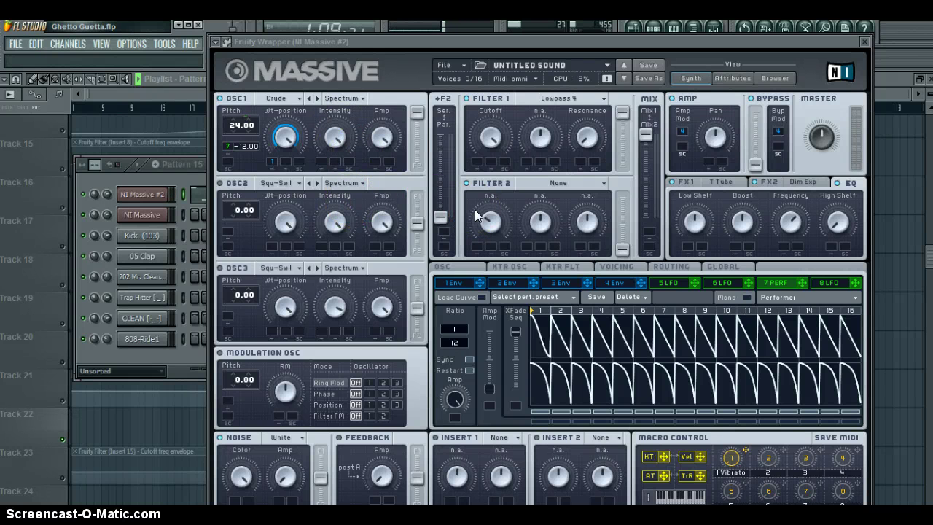
pyautogui.click(188, 98)
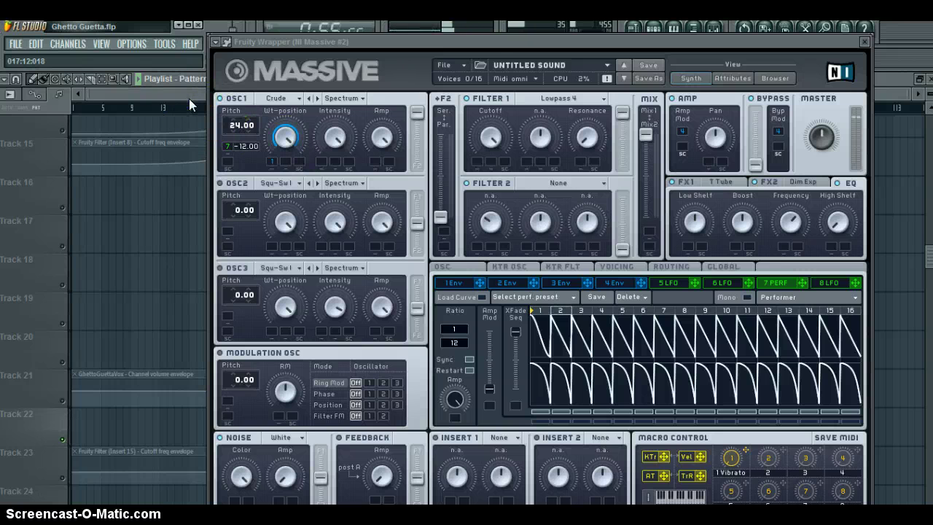
# Step: Reopen the NI Massive #2 synth window and nudge its noise colour setting
pyautogui.click(864, 41)
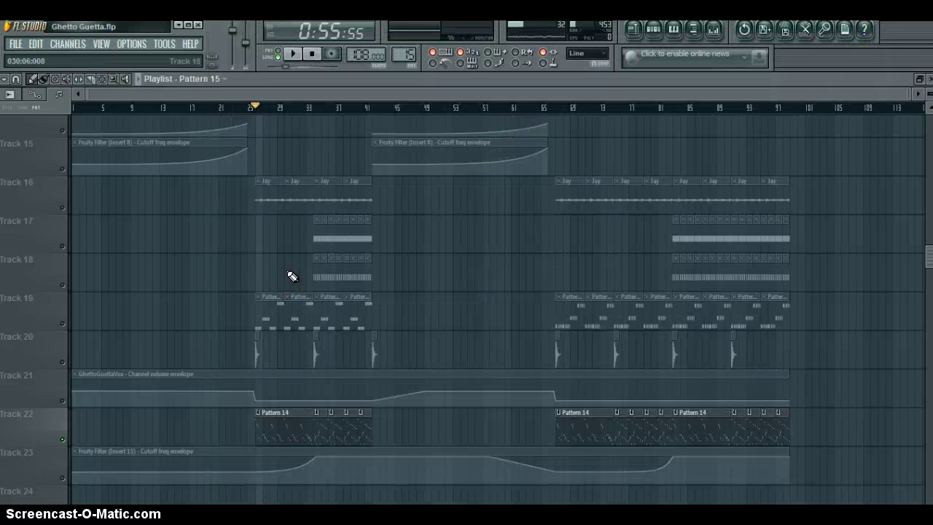
pyautogui.click(321, 226)
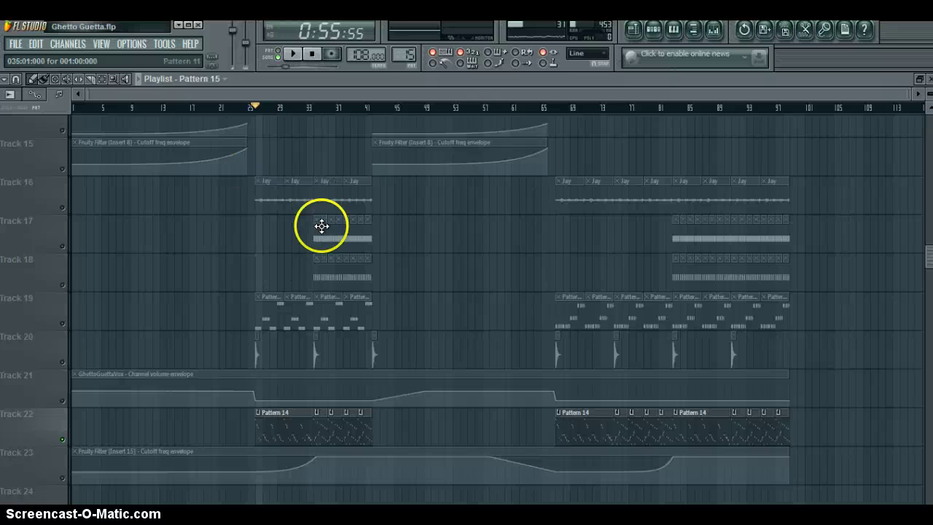
pyautogui.click(653, 29)
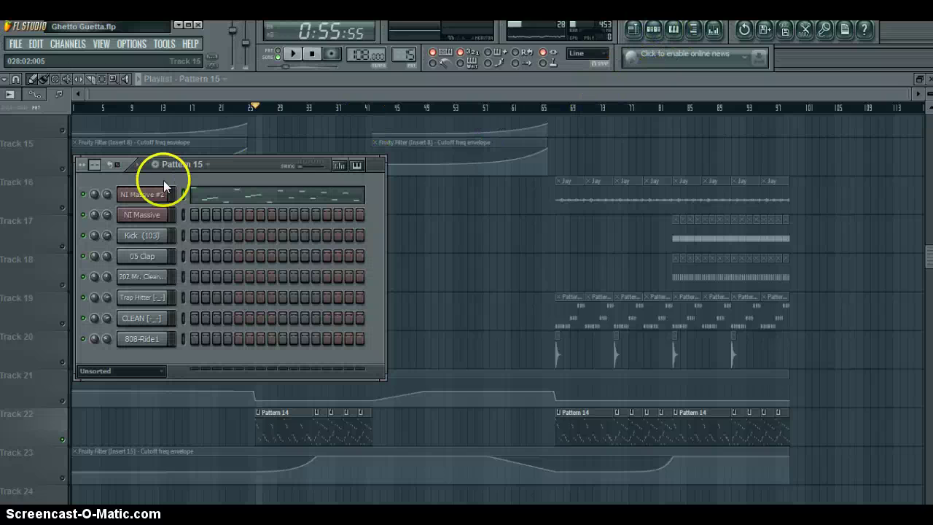
pyautogui.click(142, 195)
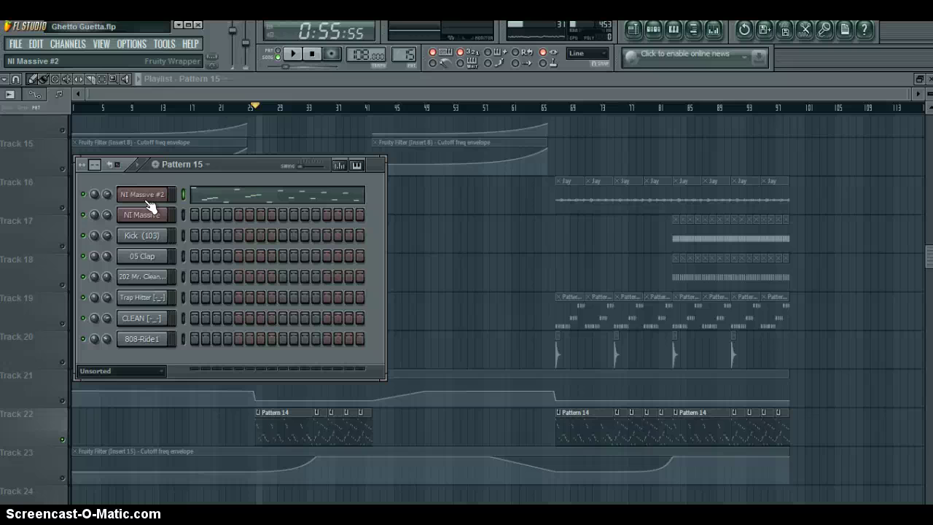
pyautogui.click(147, 200)
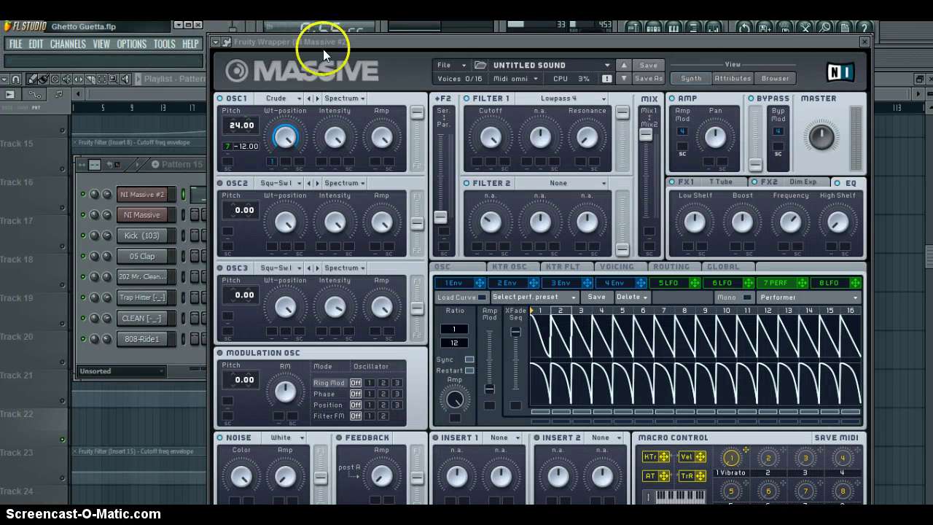
pyautogui.moveTo(238, 470); pyautogui.dragTo(238, 465)
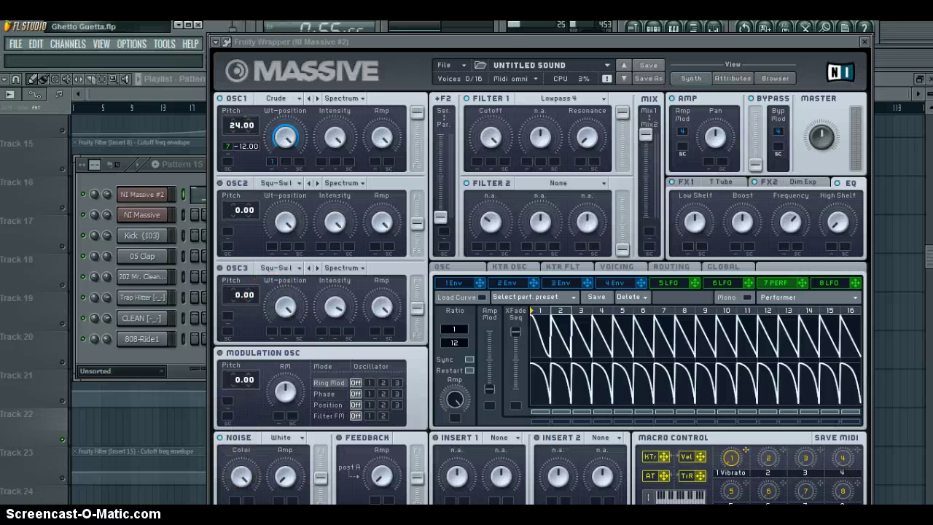